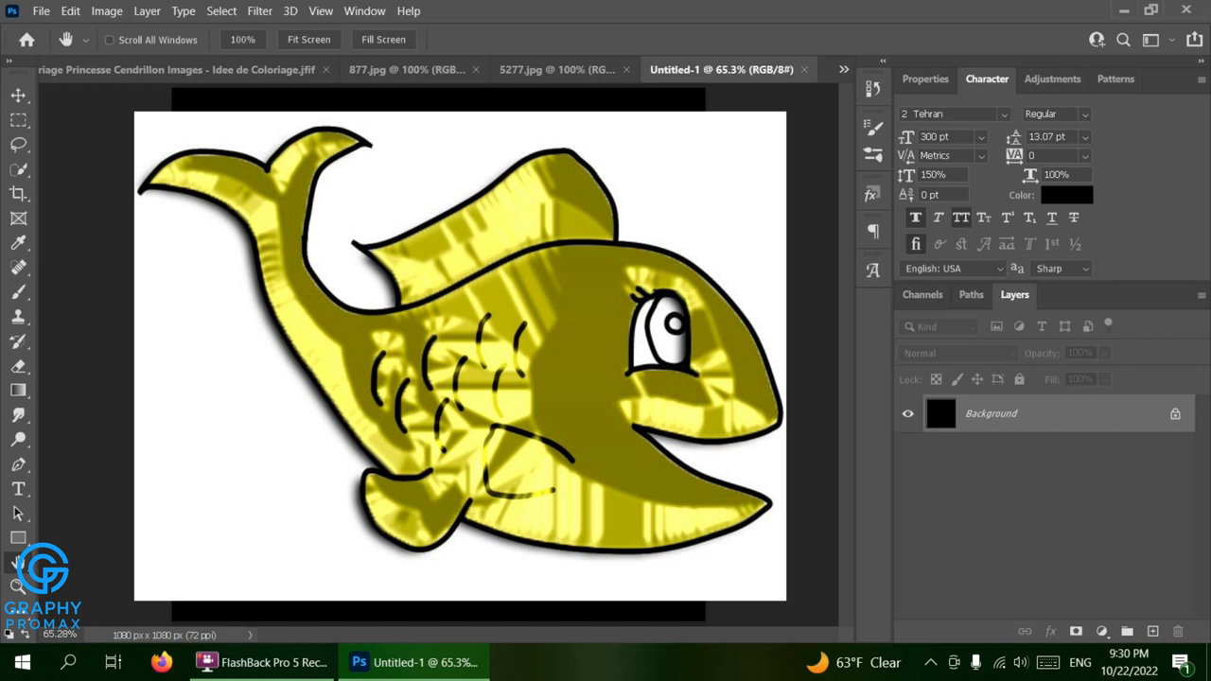
{"action": "left_click", "coordinate": [549, 68]}
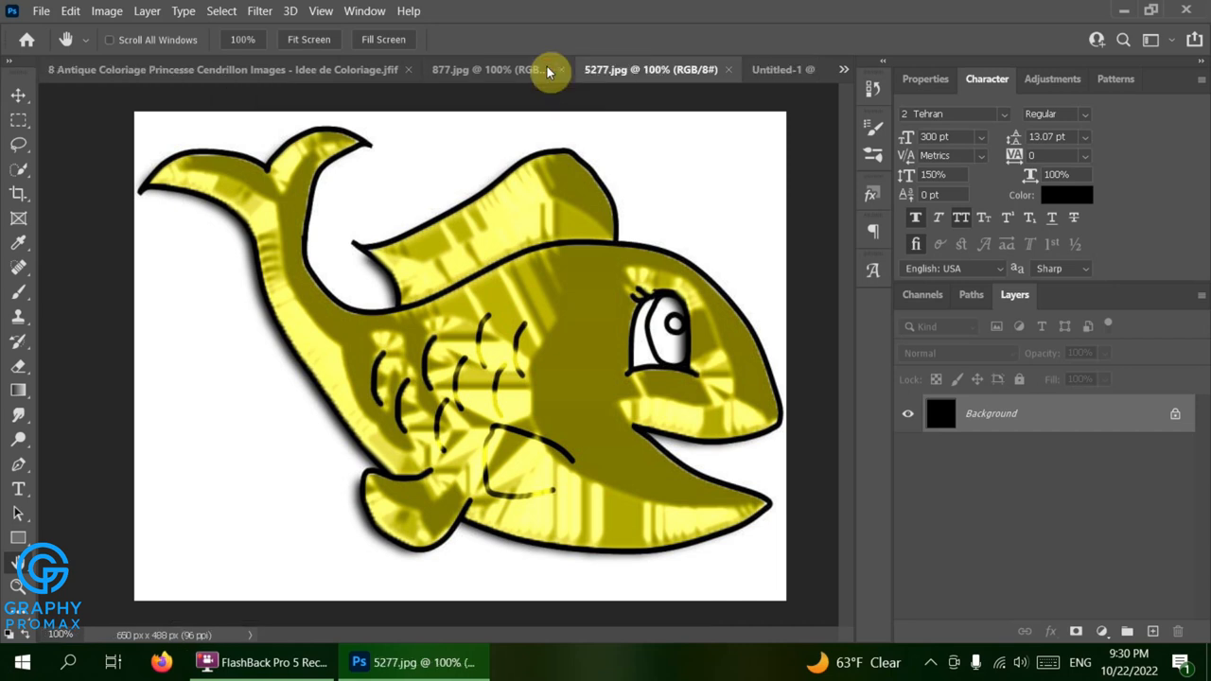
{"action": "left_click", "coordinate": [392, 79]}
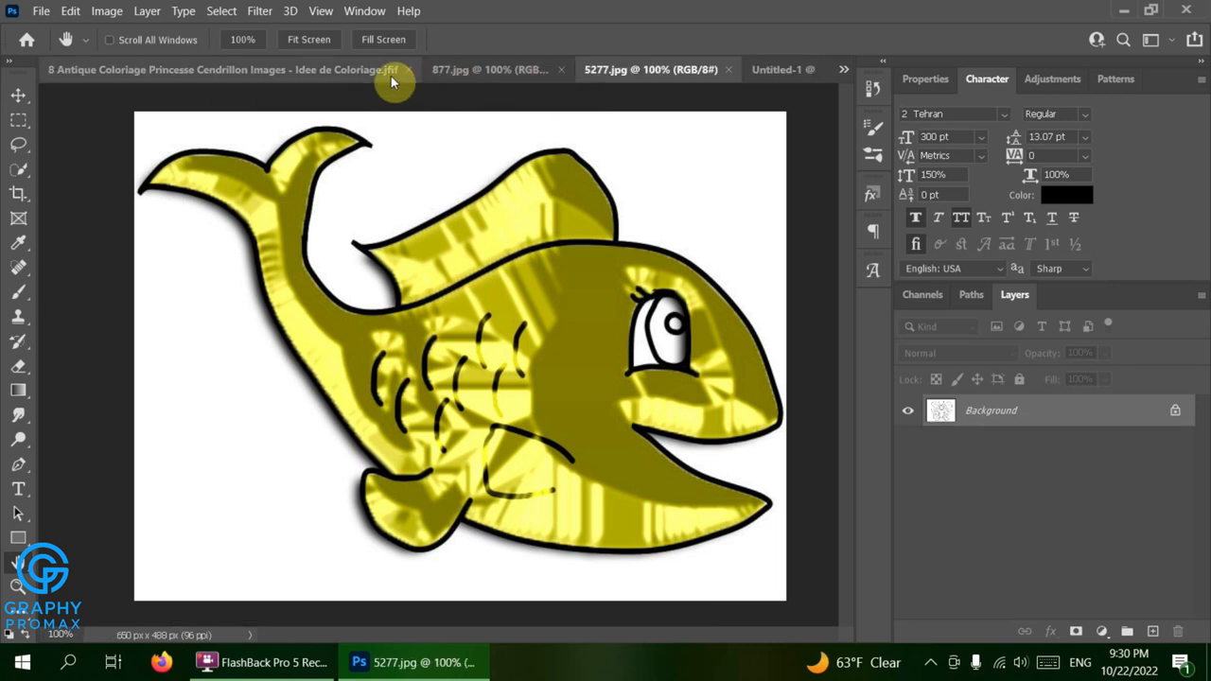
{"action": "left_click", "coordinate": [800, 83]}
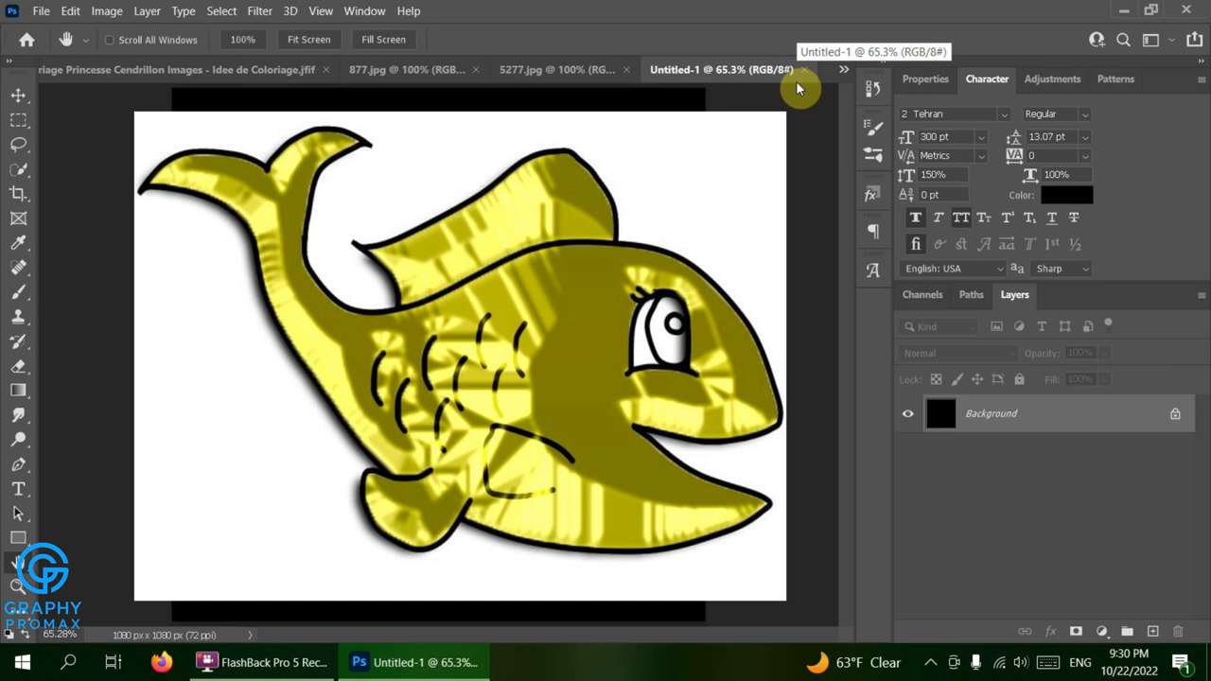
- Add the text "GOLD" in white on the black canvas and move it to the middle
{"action": "left_click", "coordinate": [18, 490]}
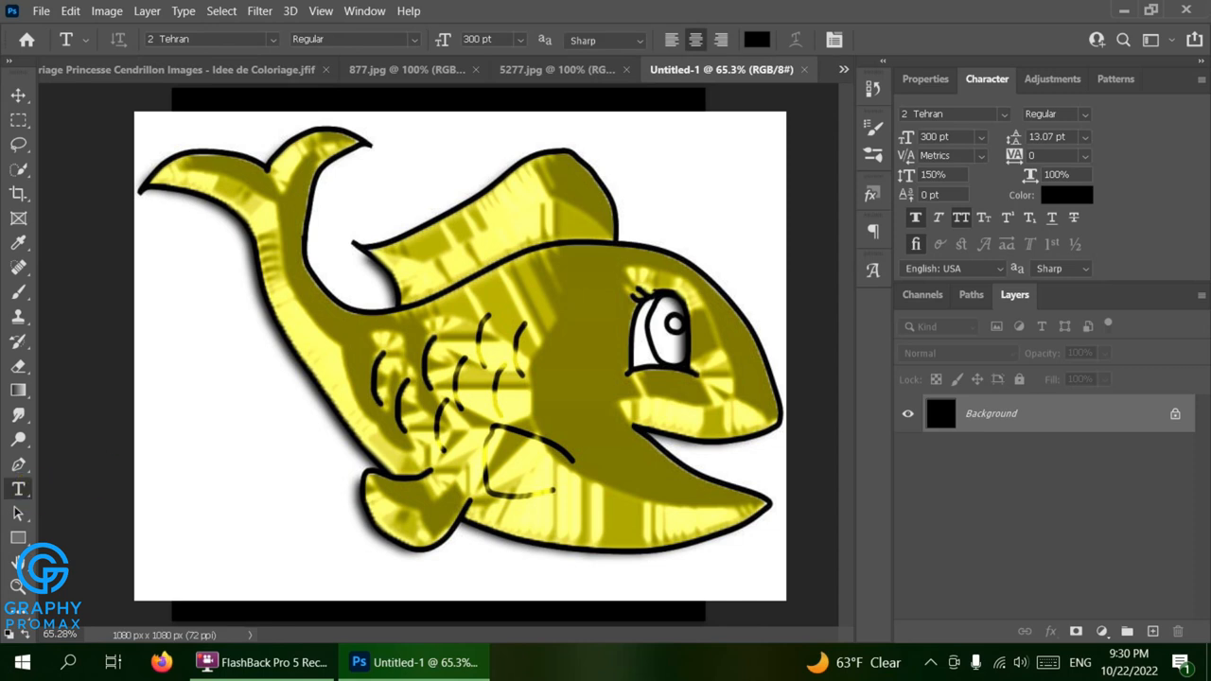
{"action": "left_click", "coordinate": [284, 430]}
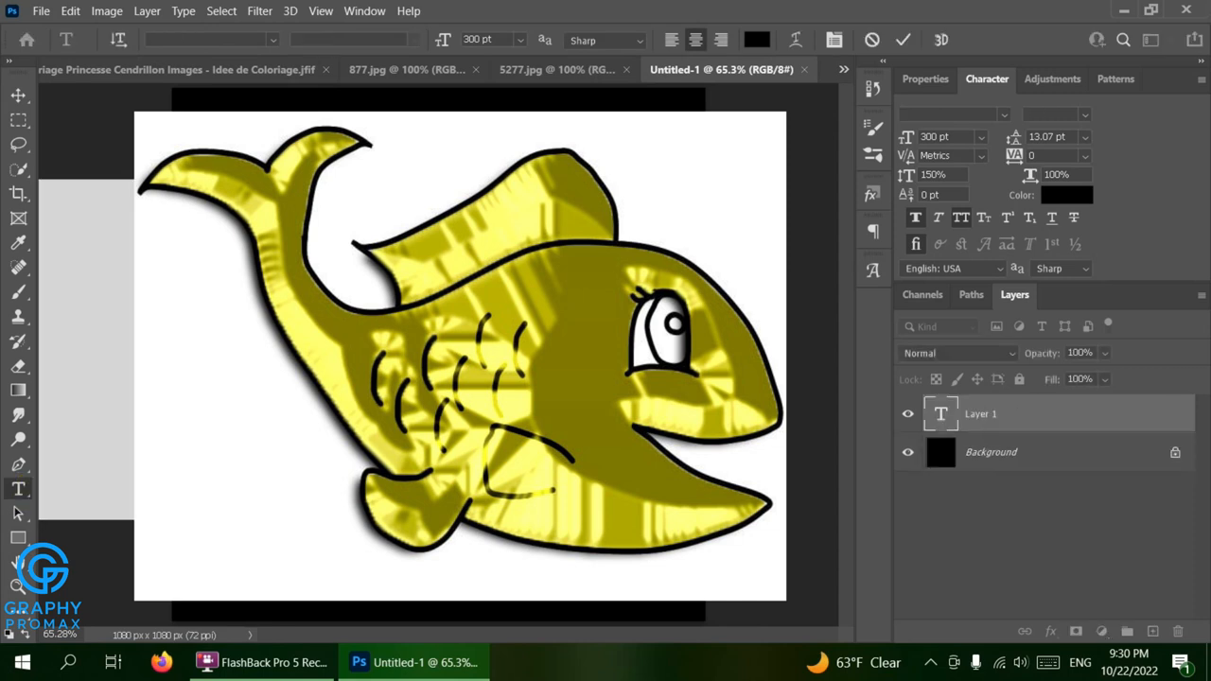
{"action": "key", "text": "ctrl+v"}
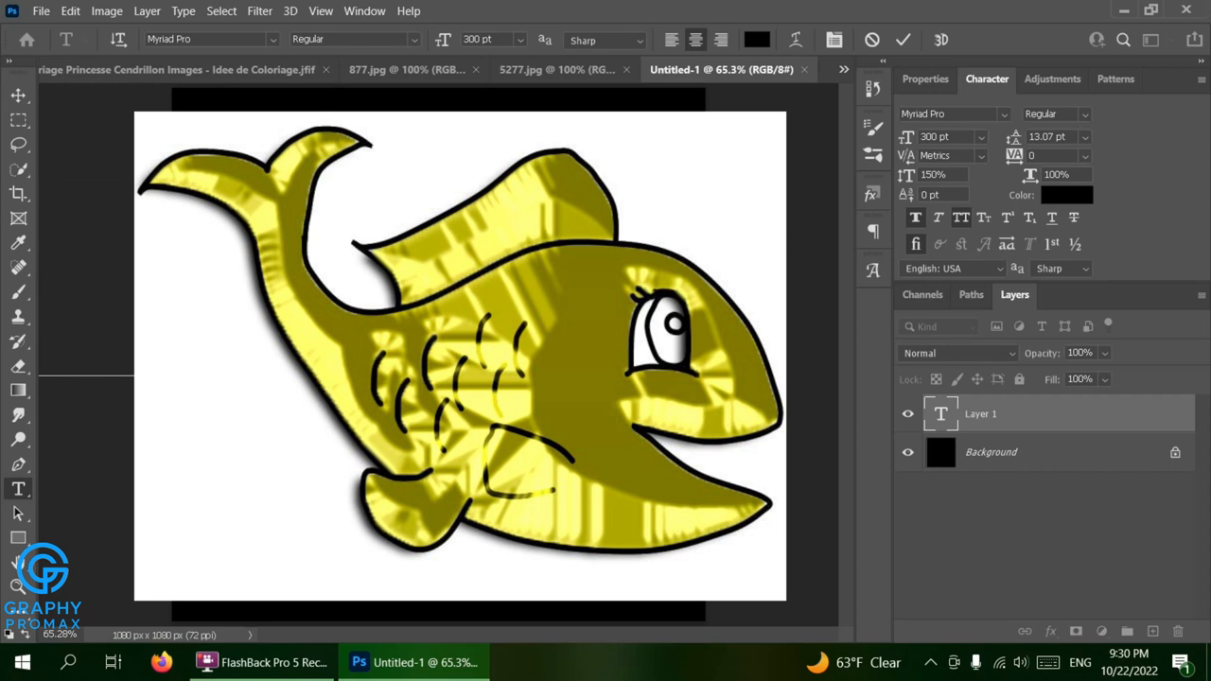
{"action": "left_click", "coordinate": [738, 227]}
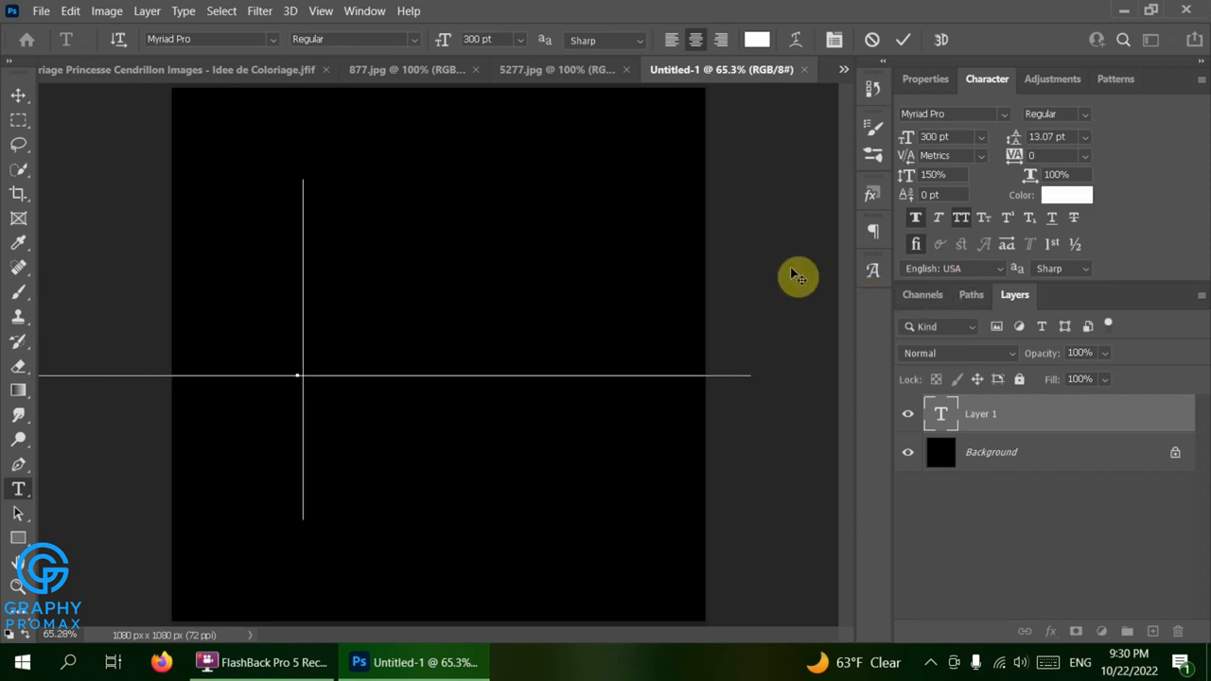
{"action": "type", "text": "GOL"}
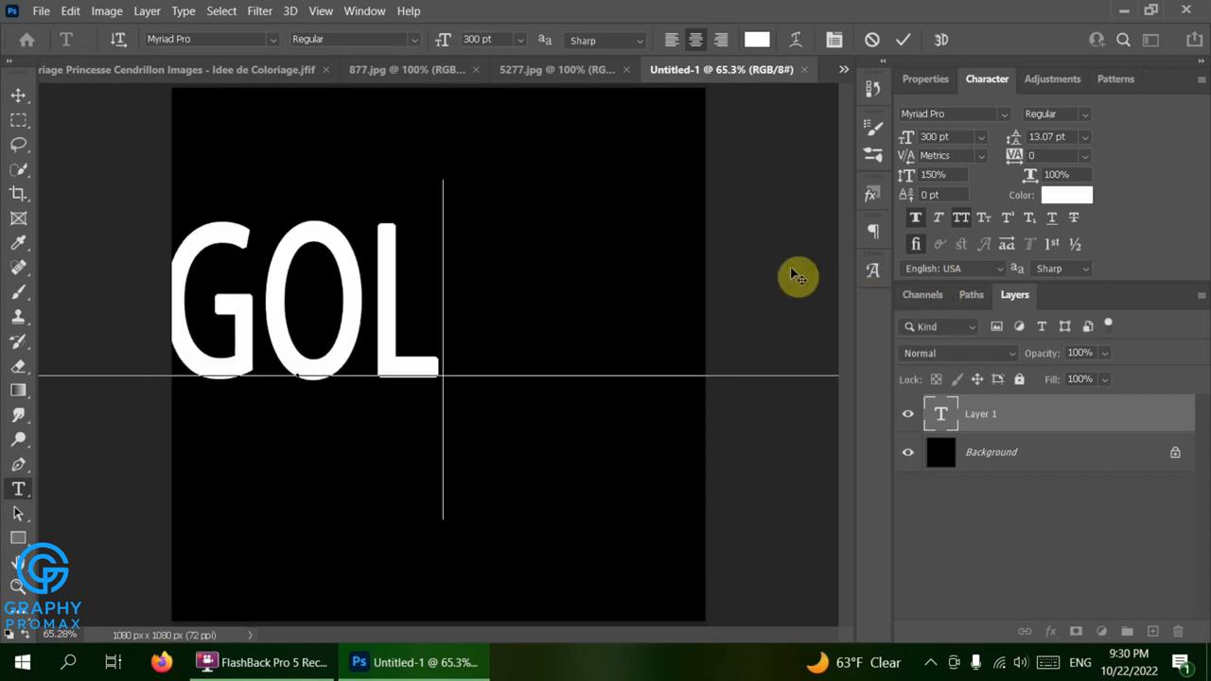
{"action": "type", "text": "D"}
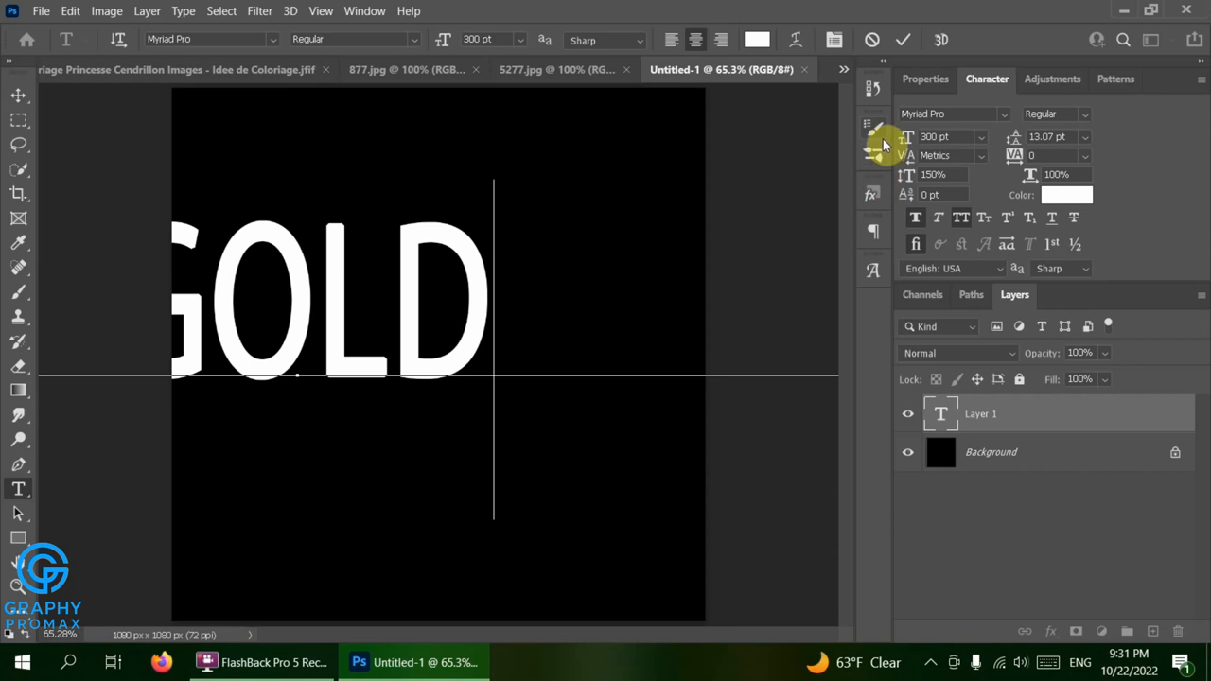
{"action": "left_click", "coordinate": [903, 40]}
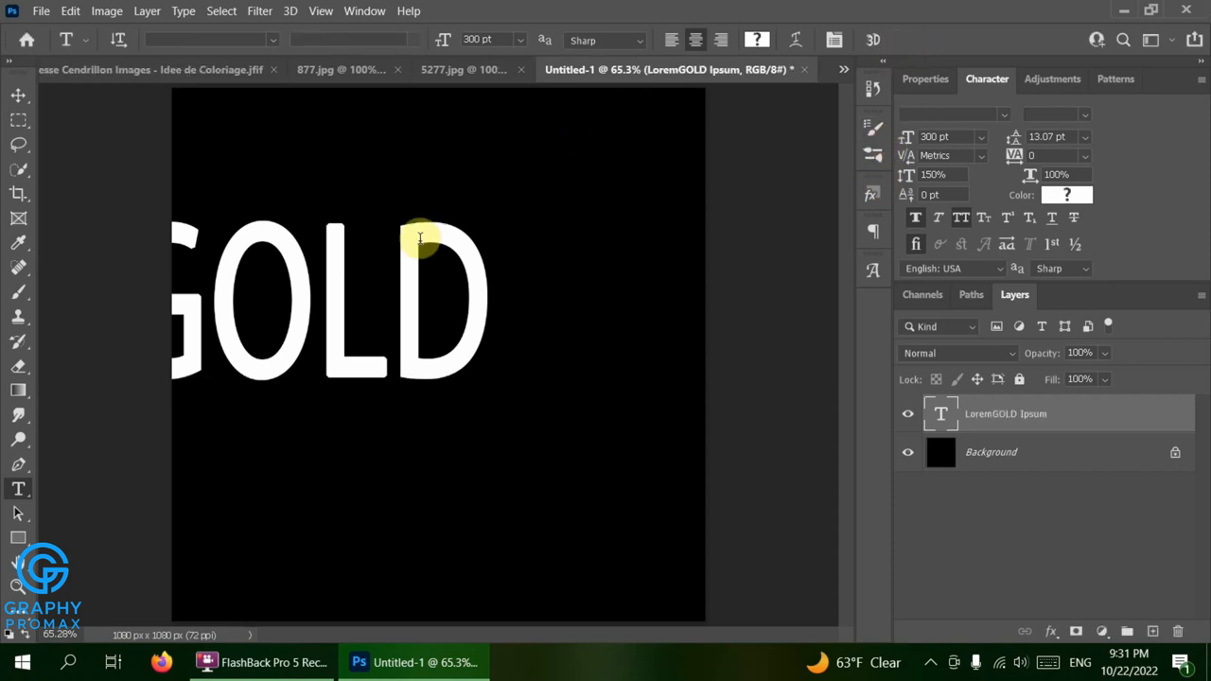
{"action": "left_click_drag", "start_coordinate": [338, 287], "coordinate": [473, 298]}
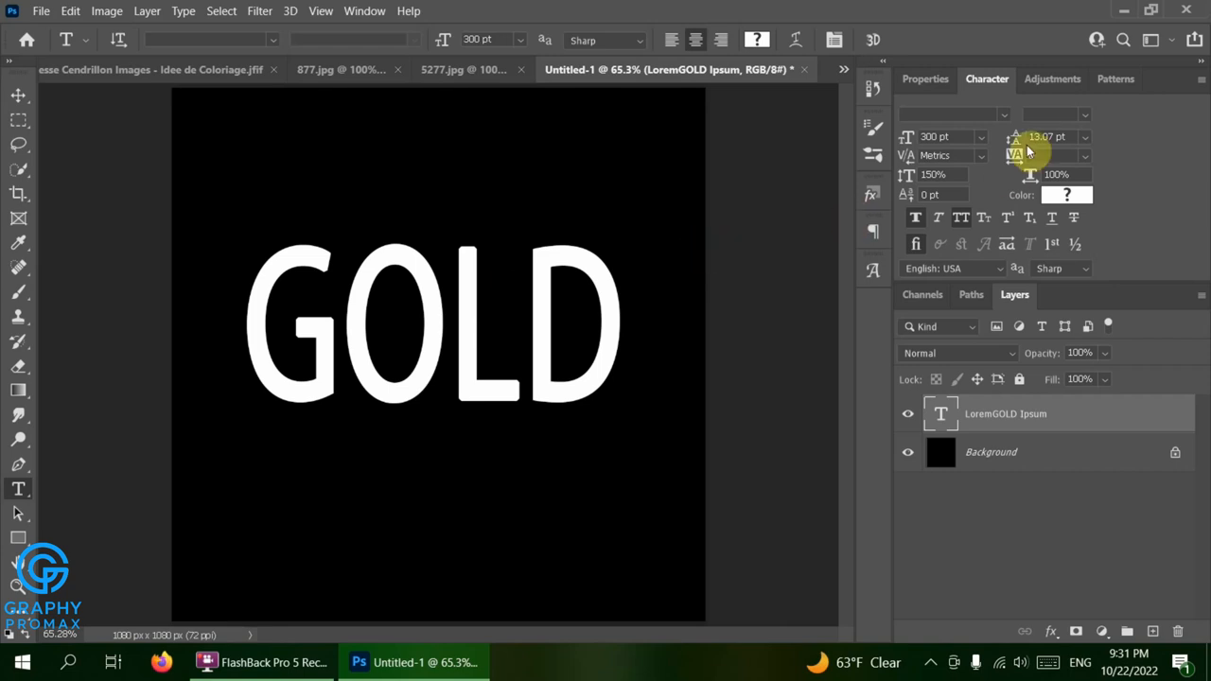
- Set the text's font to Microsoft Himalaya and keep only the word "GOLD" in the text layer
{"action": "left_click", "coordinate": [1010, 113]}
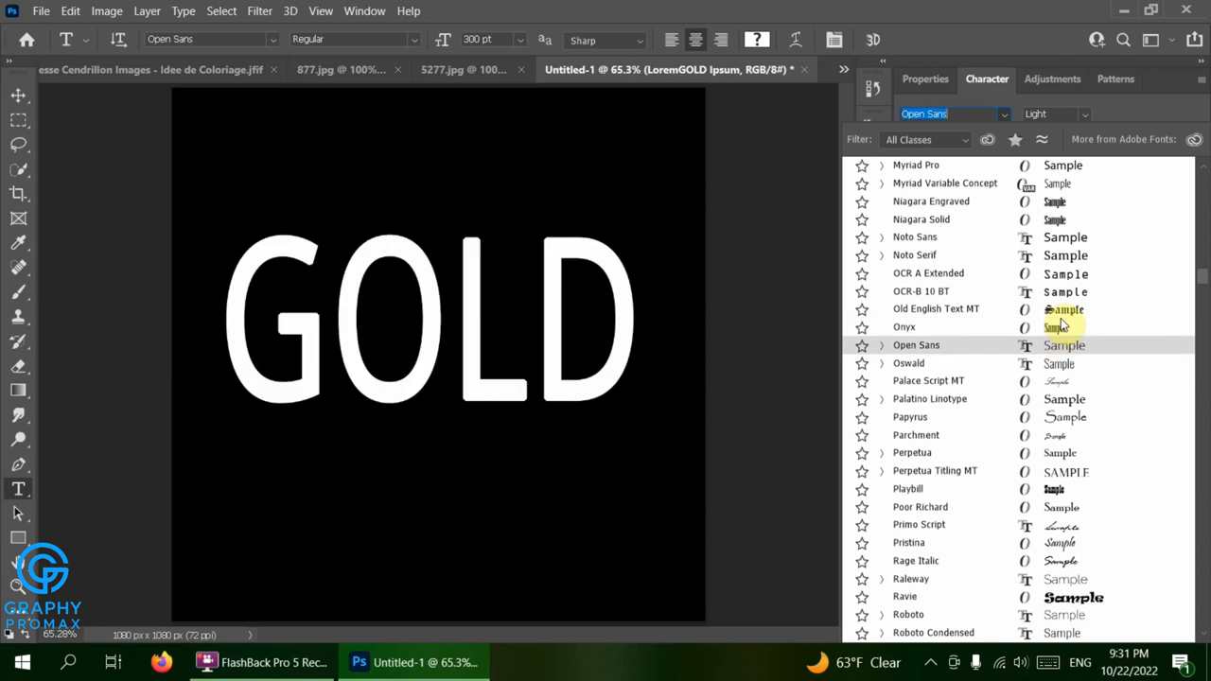
{"action": "left_click", "coordinate": [1204, 244]}
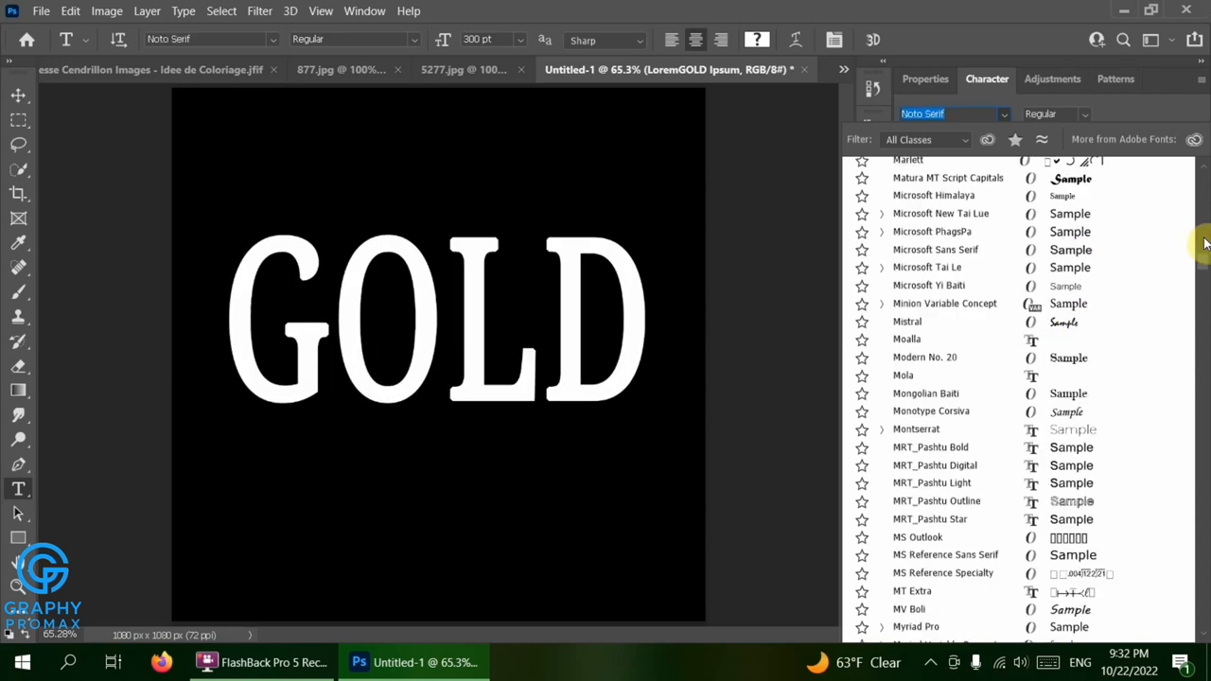
{"action": "left_click", "coordinate": [1095, 195]}
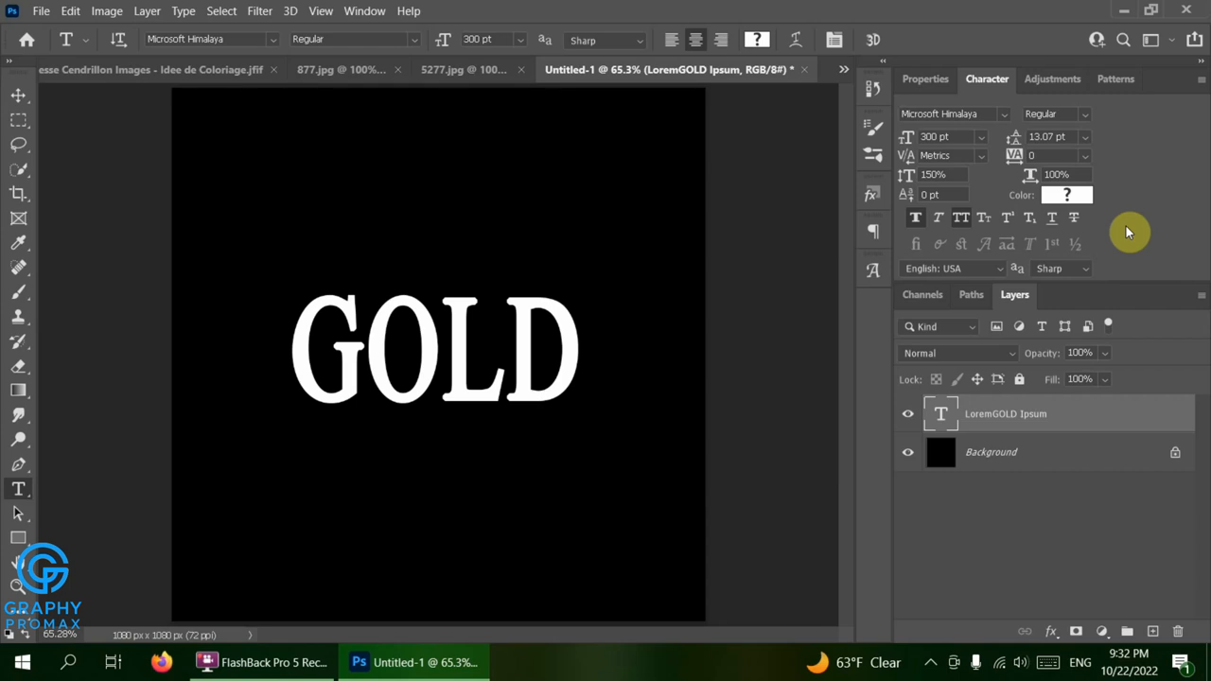
{"action": "key", "text": "ctrl+Return"}
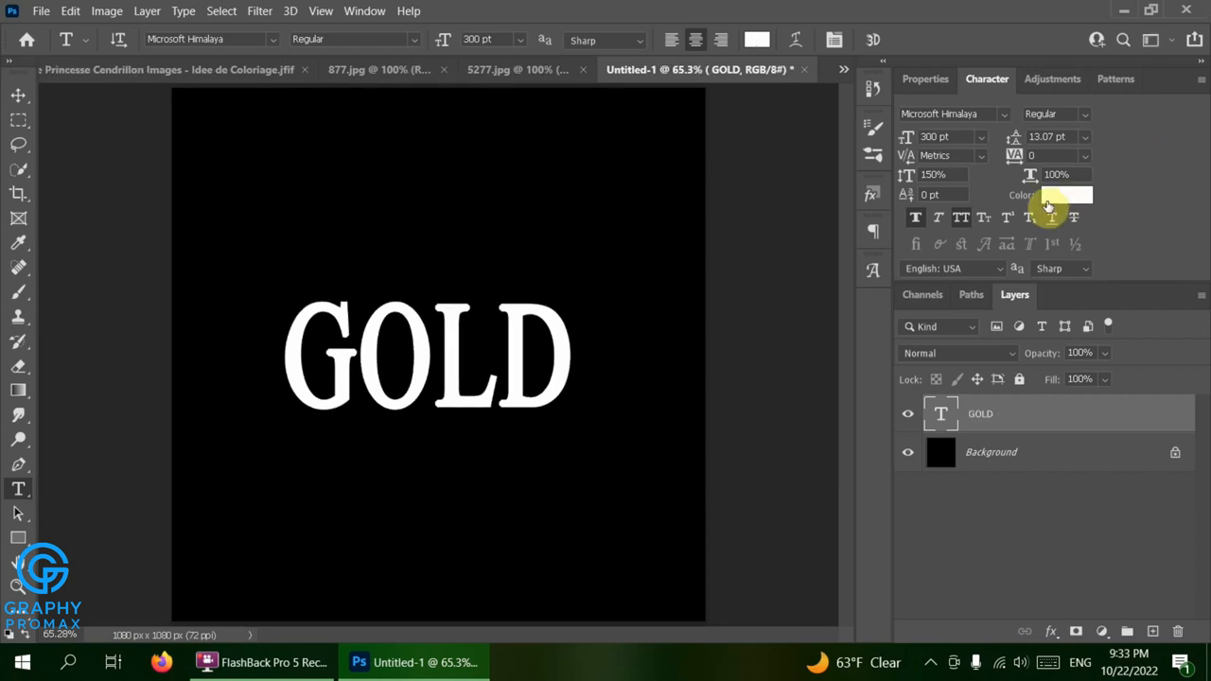
- Accept white (ffffff) as the text colour and set the text's vertical scale to 250%
{"action": "left_click", "coordinate": [1049, 198]}
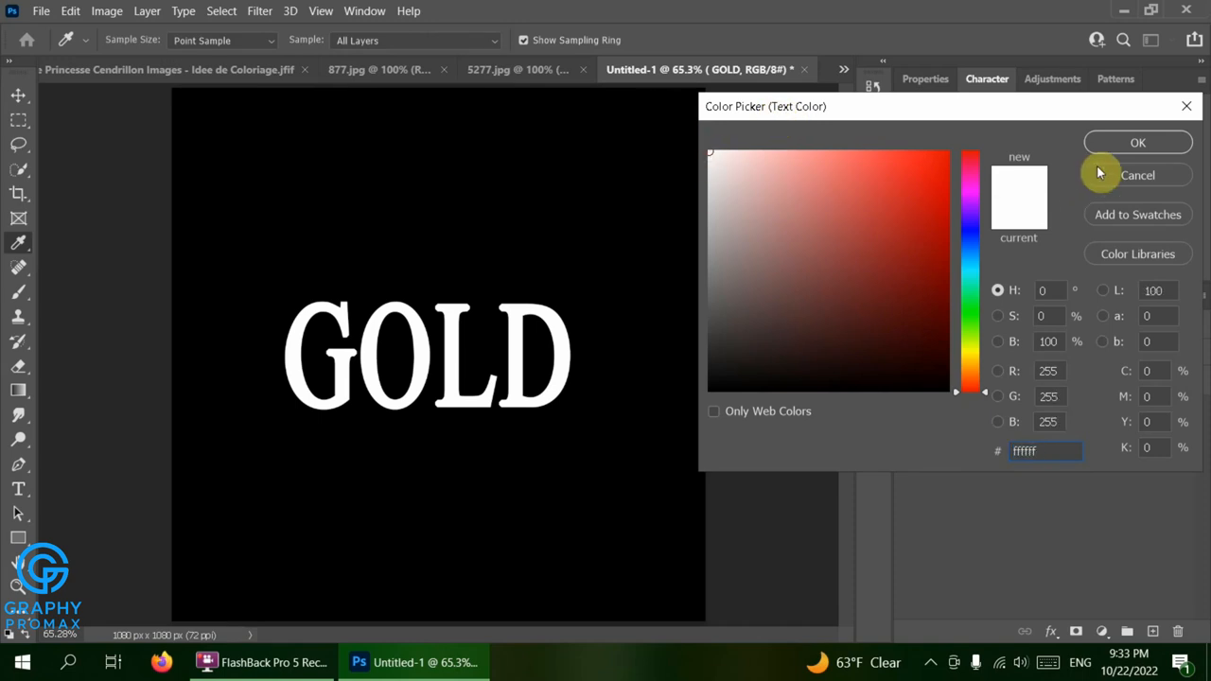
{"action": "left_click", "coordinate": [1128, 144]}
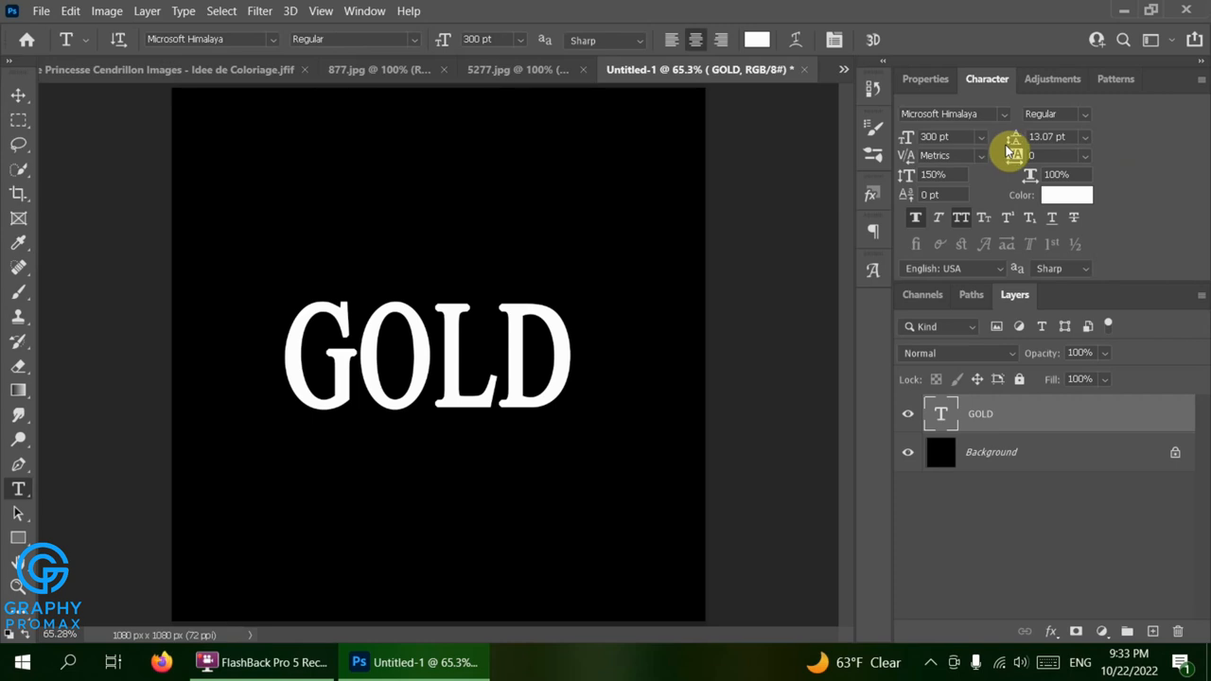
{"action": "left_click", "coordinate": [940, 174]}
{"action": "left_click", "coordinate": [899, 176]}
{"action": "type", "text": "250%"}
{"action": "left_click", "coordinate": [890, 182]}
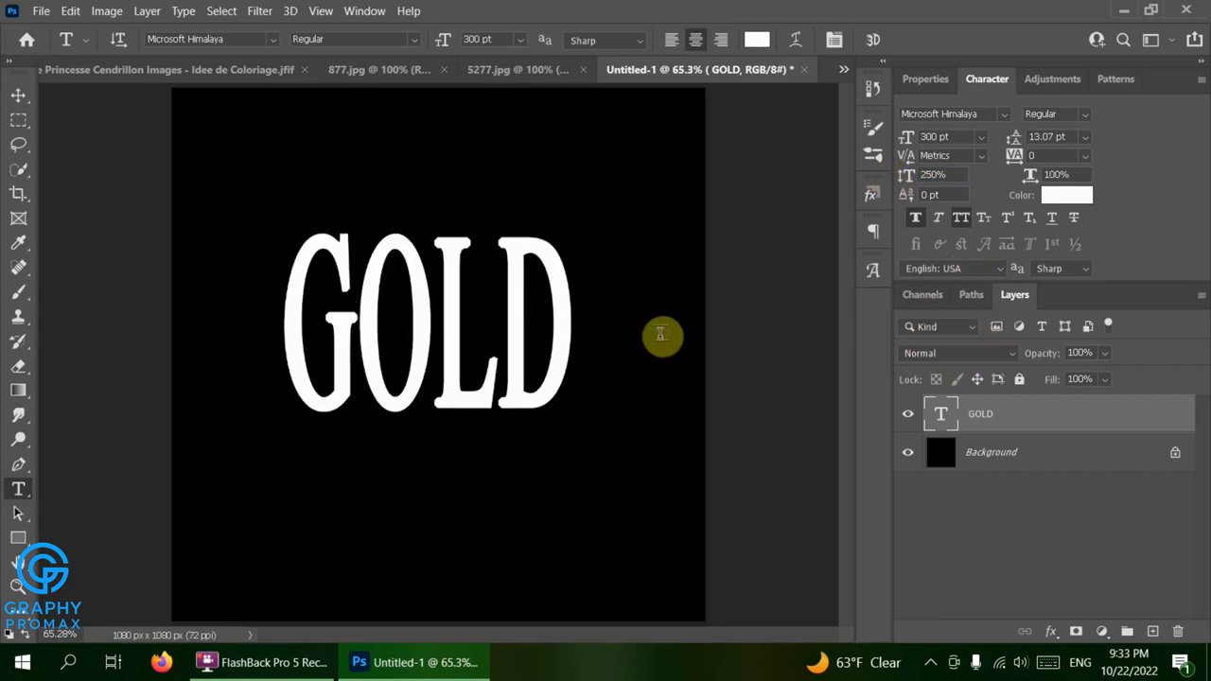
- Stretch the GOLD text wider with Free Transform and re-centre it on the canvas
{"action": "key", "text": "ctrl+t"}
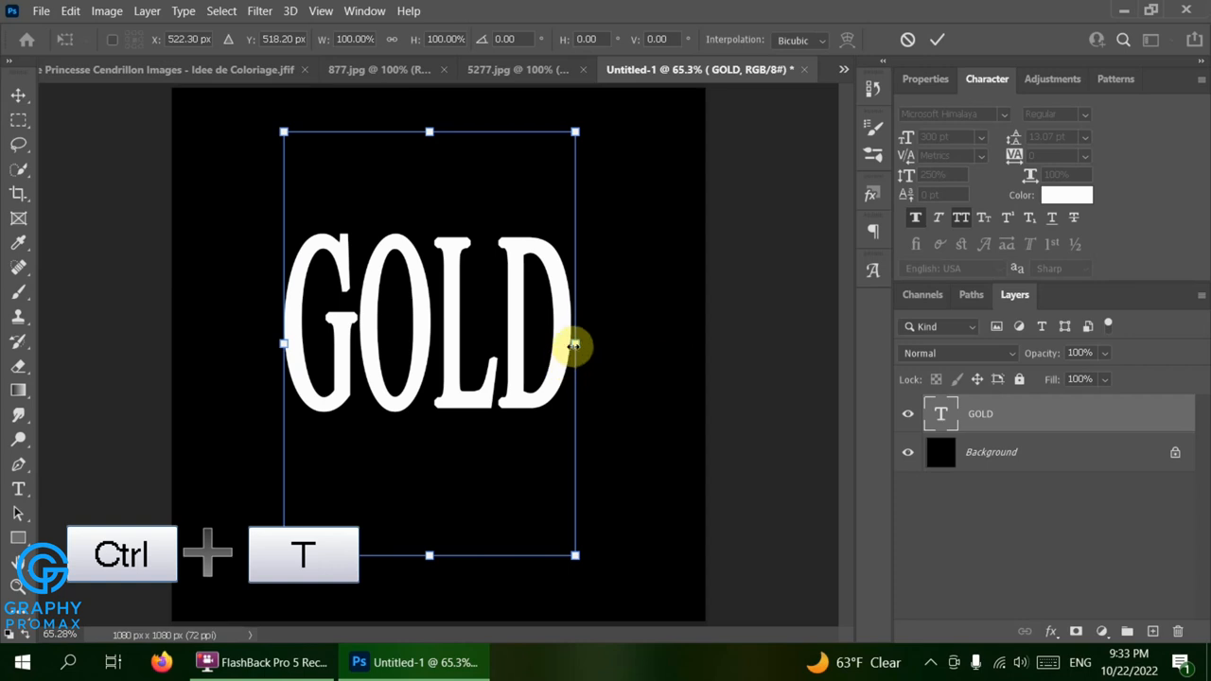
{"action": "left_click_drag", "start_coordinate": [577, 345], "coordinate": [667, 347]}
{"action": "key", "text": "Return"}
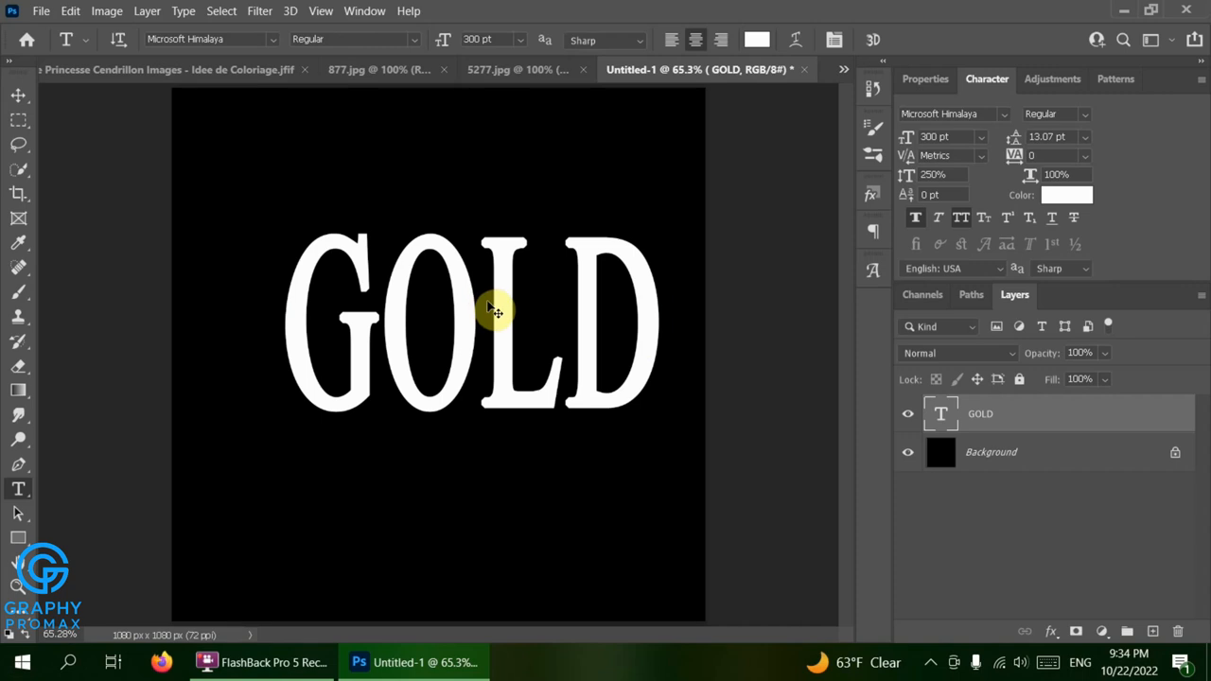
{"action": "left_click_drag", "start_coordinate": [454, 309], "coordinate": [419, 313]}
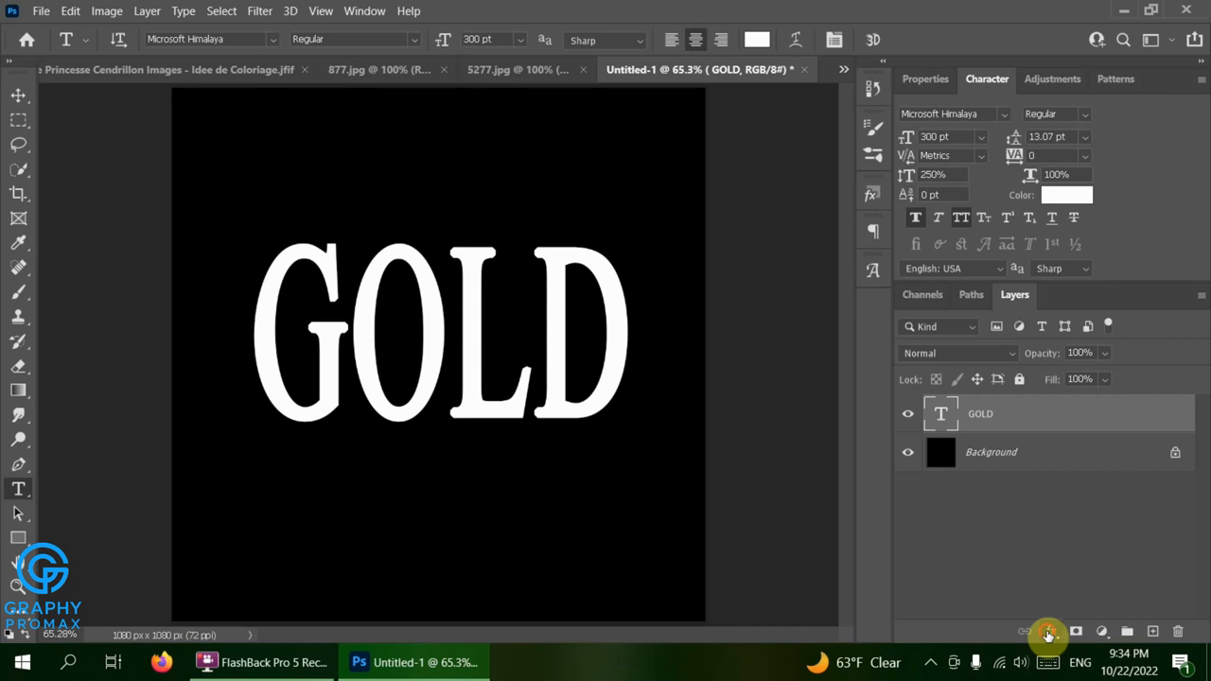
- Open the layer style settings of the GOLD text layer and place the dialog beside the lettering
{"action": "left_click", "coordinate": [1049, 635]}
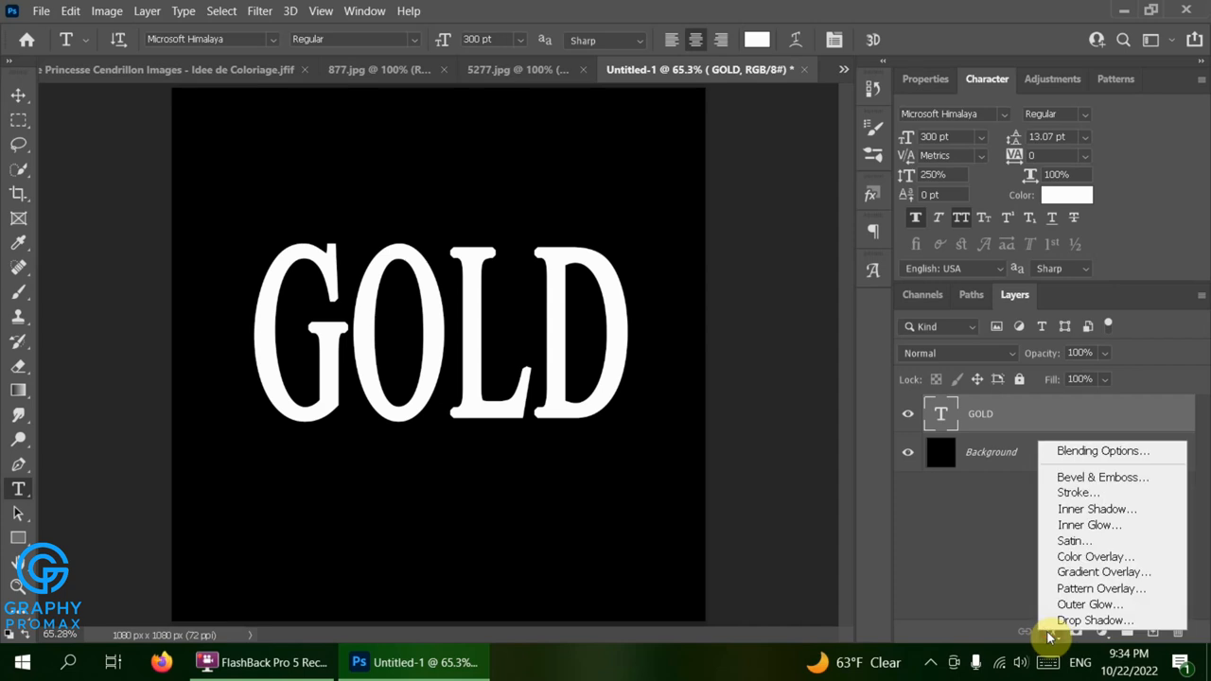
{"action": "left_click", "coordinate": [1080, 421]}
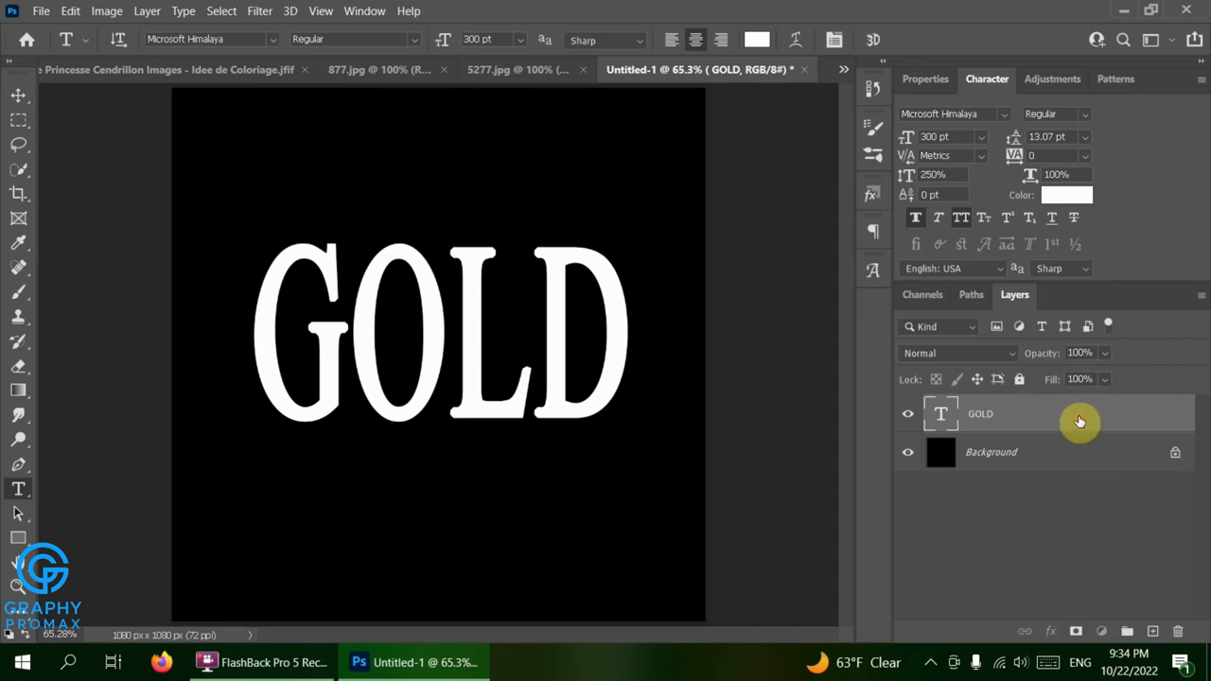
{"action": "double_click", "coordinate": [1081, 421]}
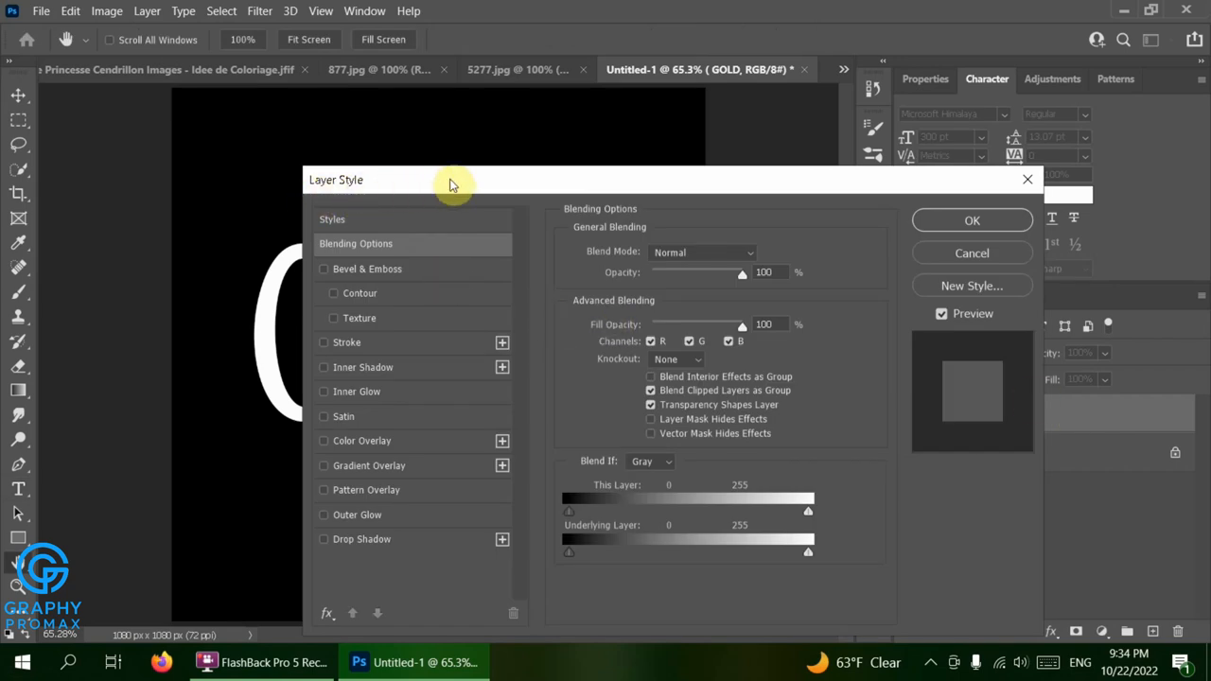
{"action": "left_click_drag", "start_coordinate": [475, 184], "coordinate": [686, 110]}
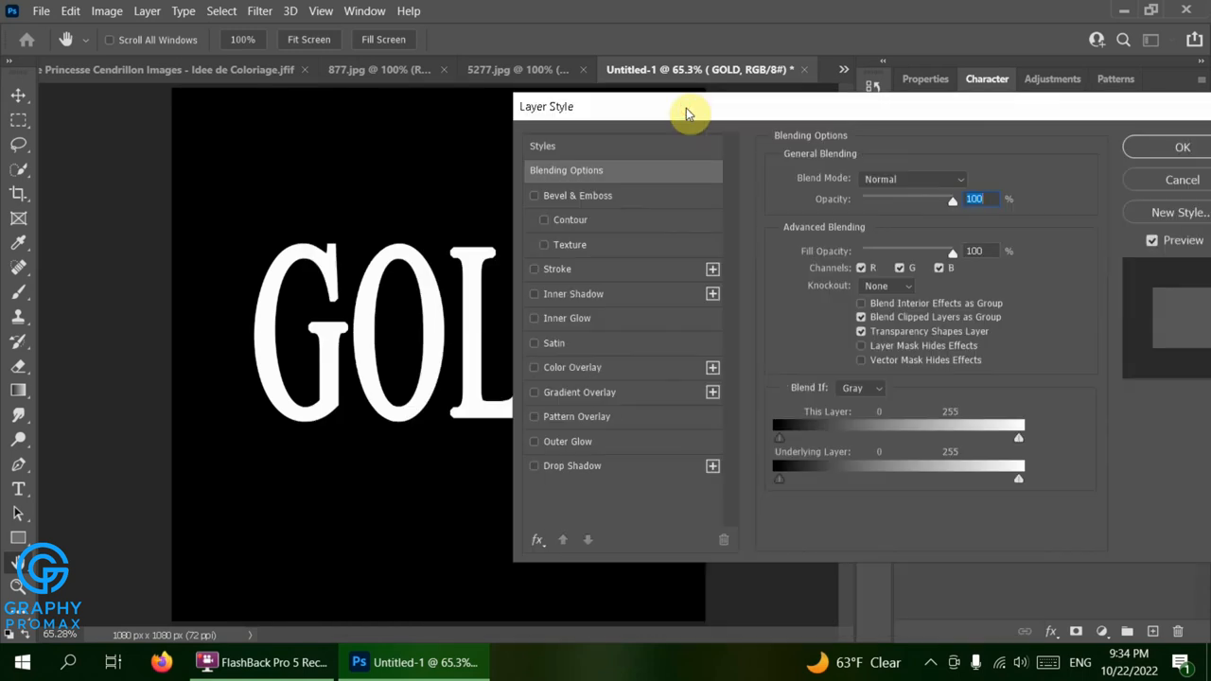
{"action": "left_click_drag", "start_coordinate": [686, 108], "coordinate": [635, 108]}
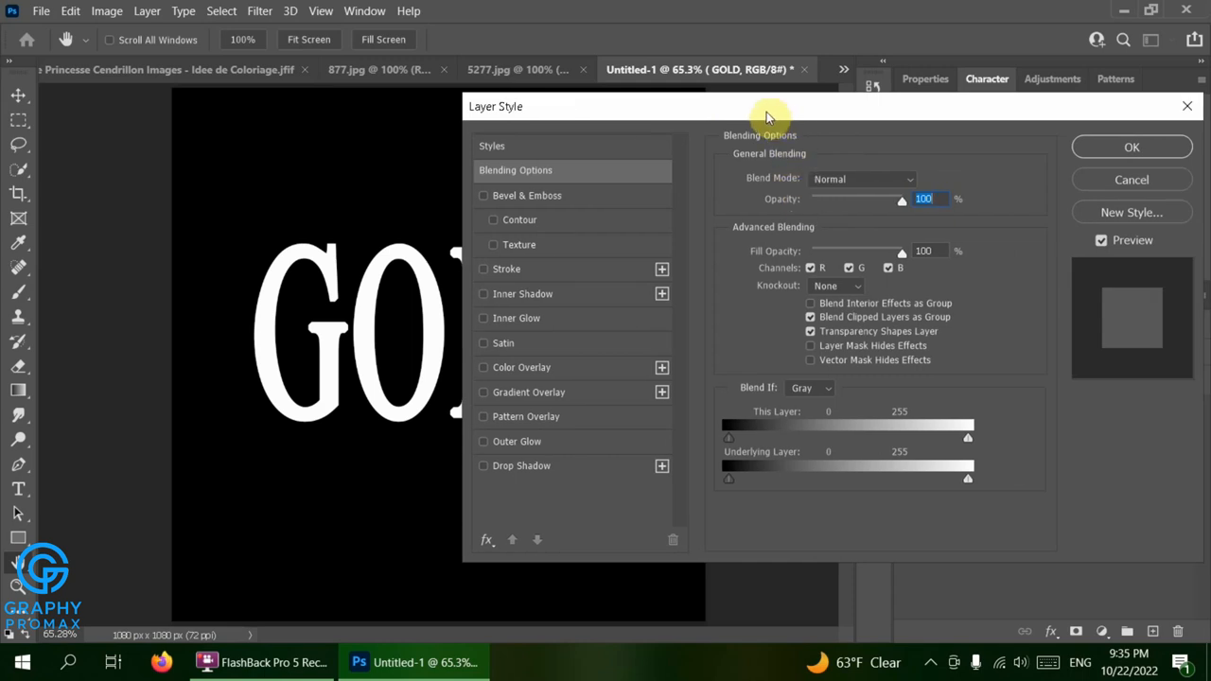
{"action": "left_click_drag", "start_coordinate": [767, 116], "coordinate": [925, 138]}
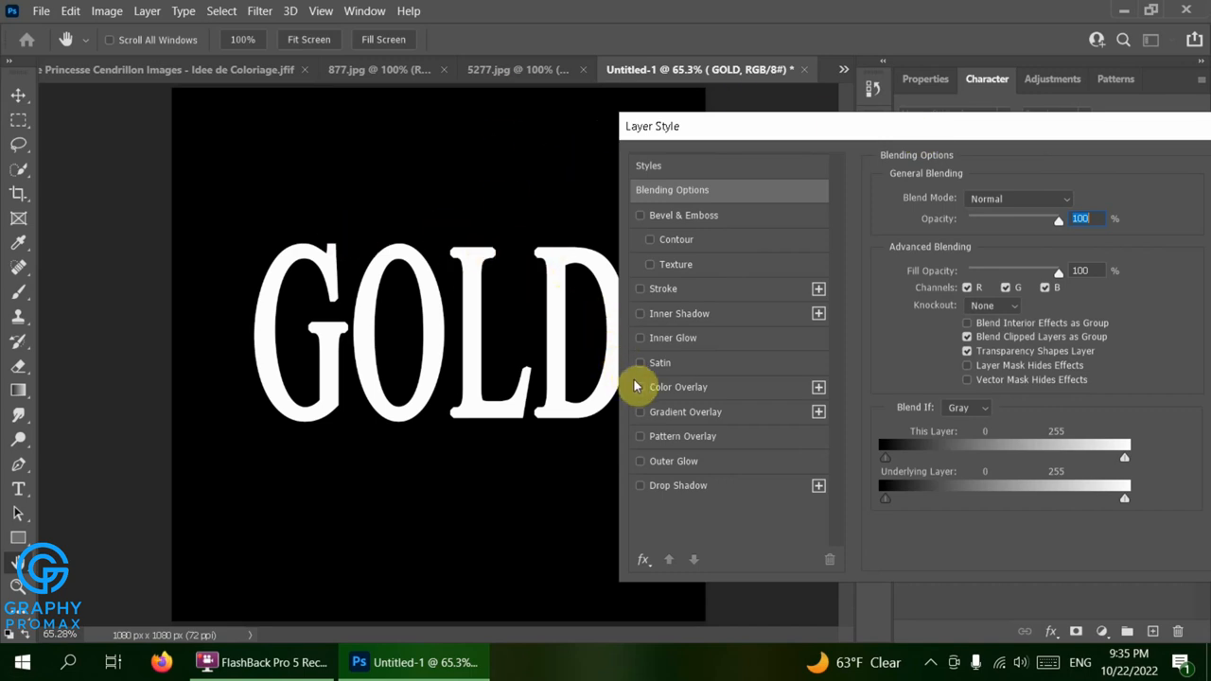
- Add a Color Overlay in ffea00 with the Multiply blend mode to the GOLD text layer
{"action": "left_click", "coordinate": [674, 390]}
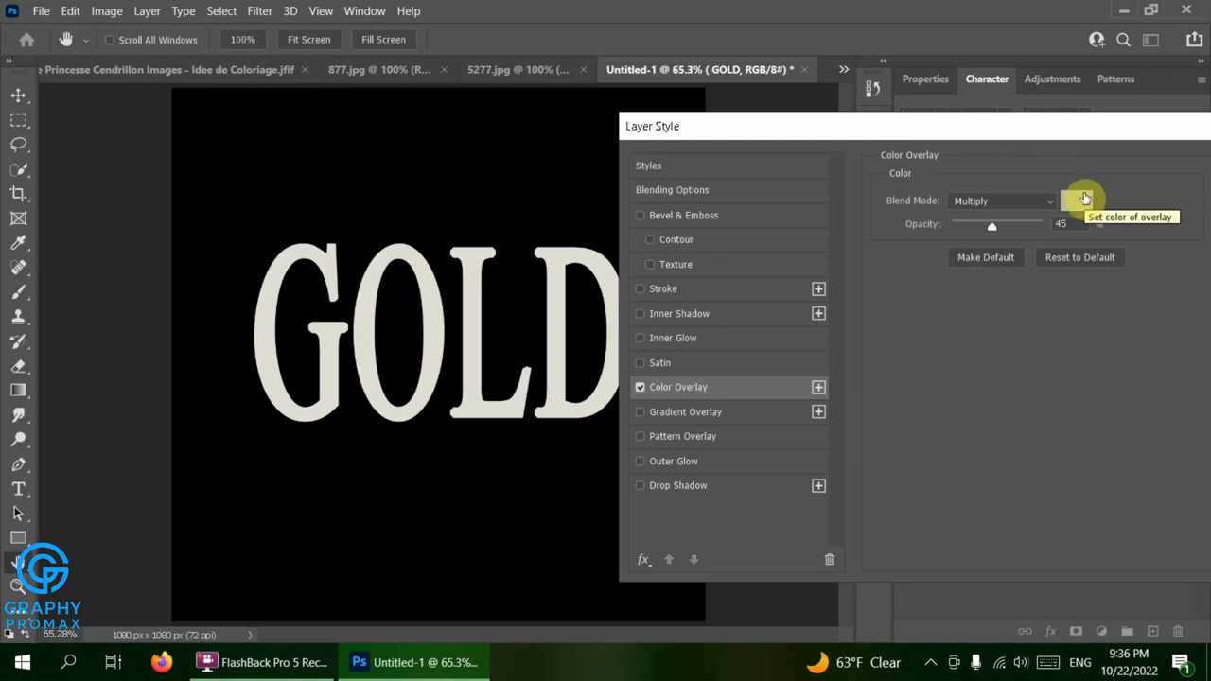
{"action": "left_click", "coordinate": [1085, 199]}
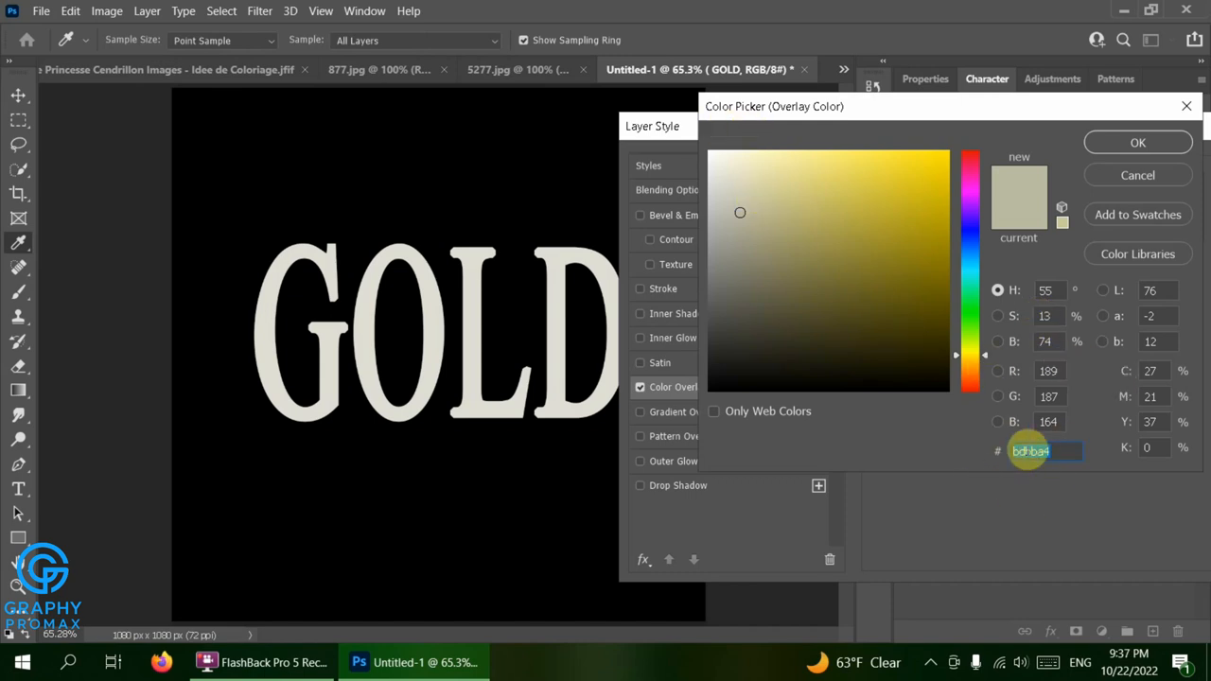
{"action": "key", "text": "BackSpace"}
{"action": "type", "text": "0000ff"}
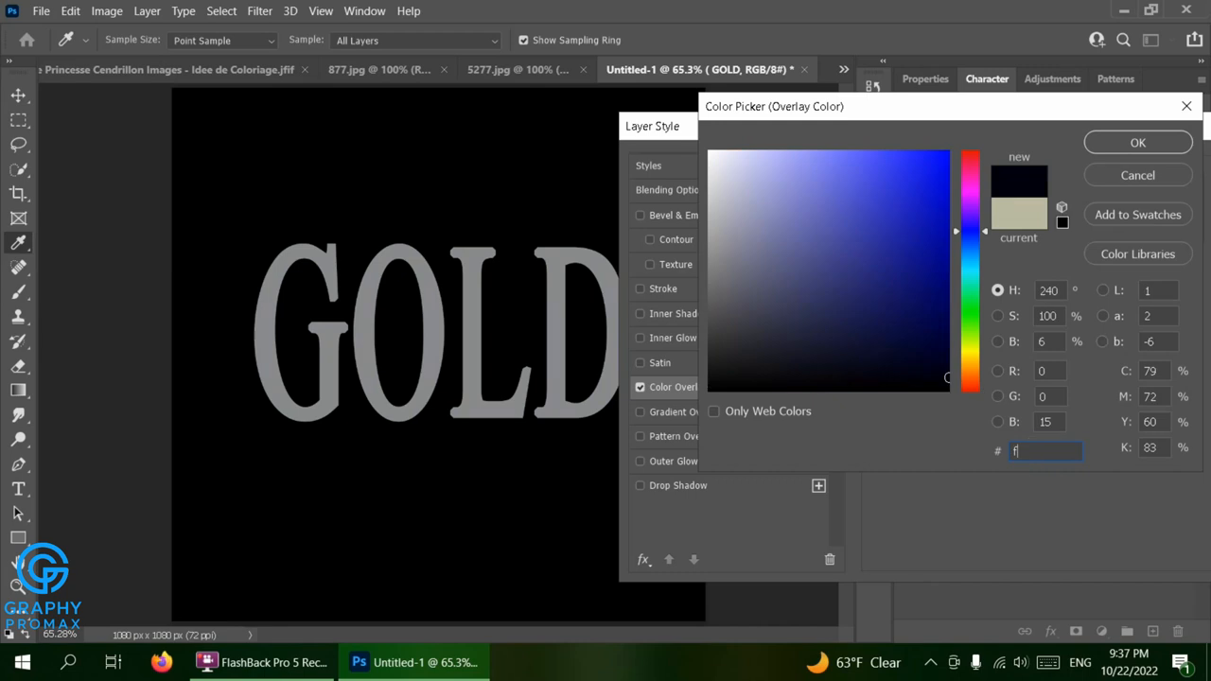
{"action": "type", "text": "ea00"}
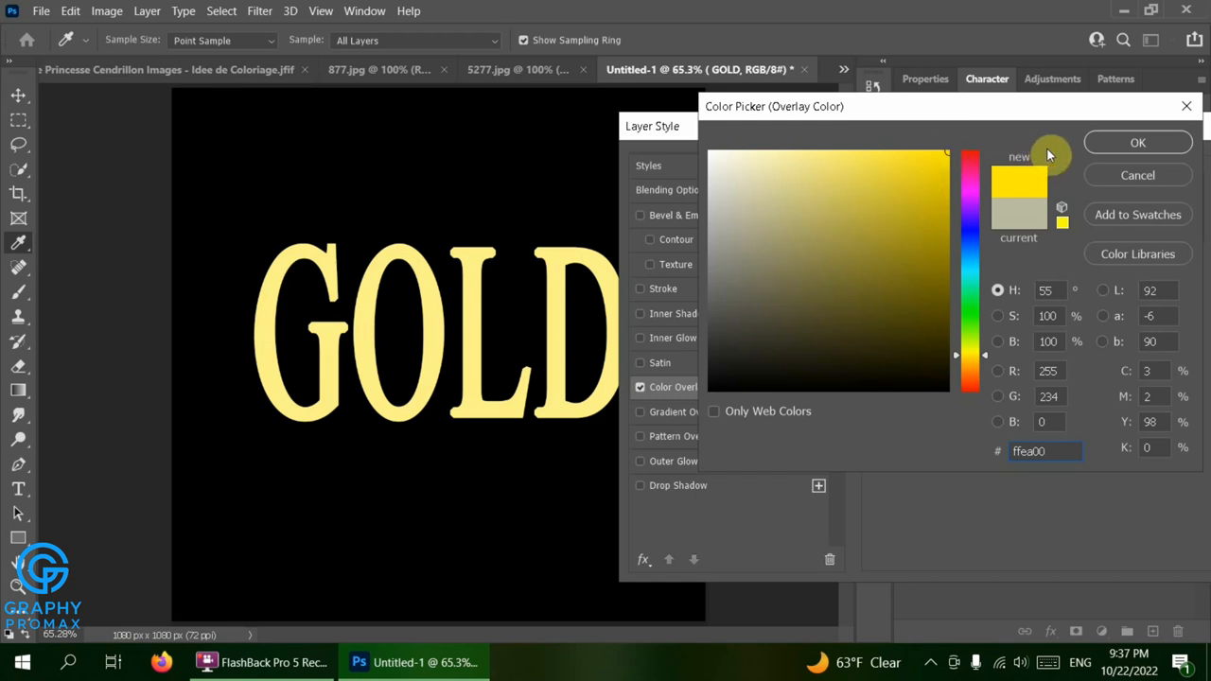
{"action": "left_click", "coordinate": [1109, 144]}
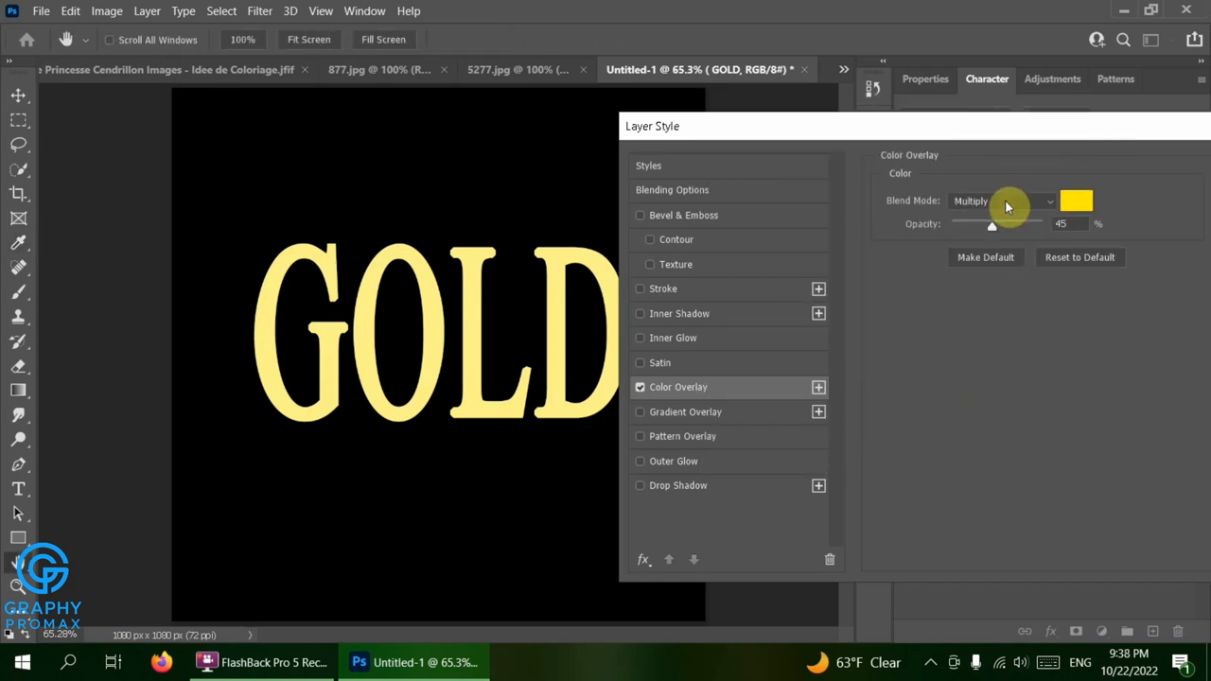
{"action": "left_click", "coordinate": [1006, 203]}
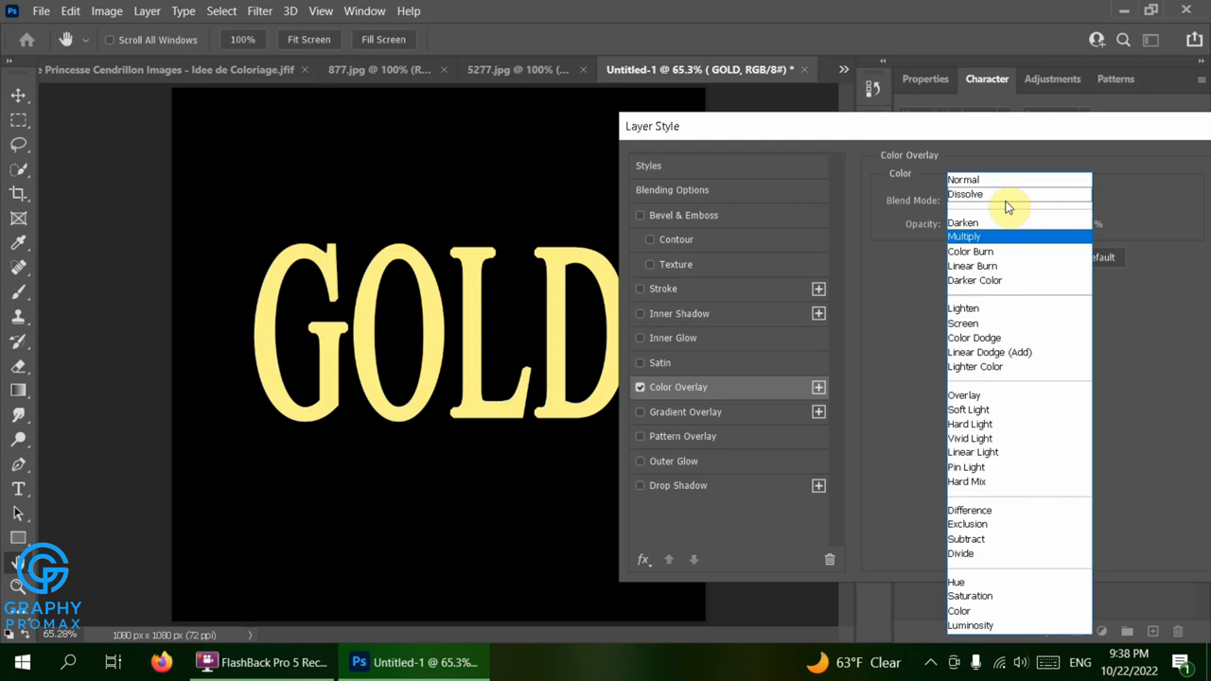
{"action": "left_click", "coordinate": [1003, 238]}
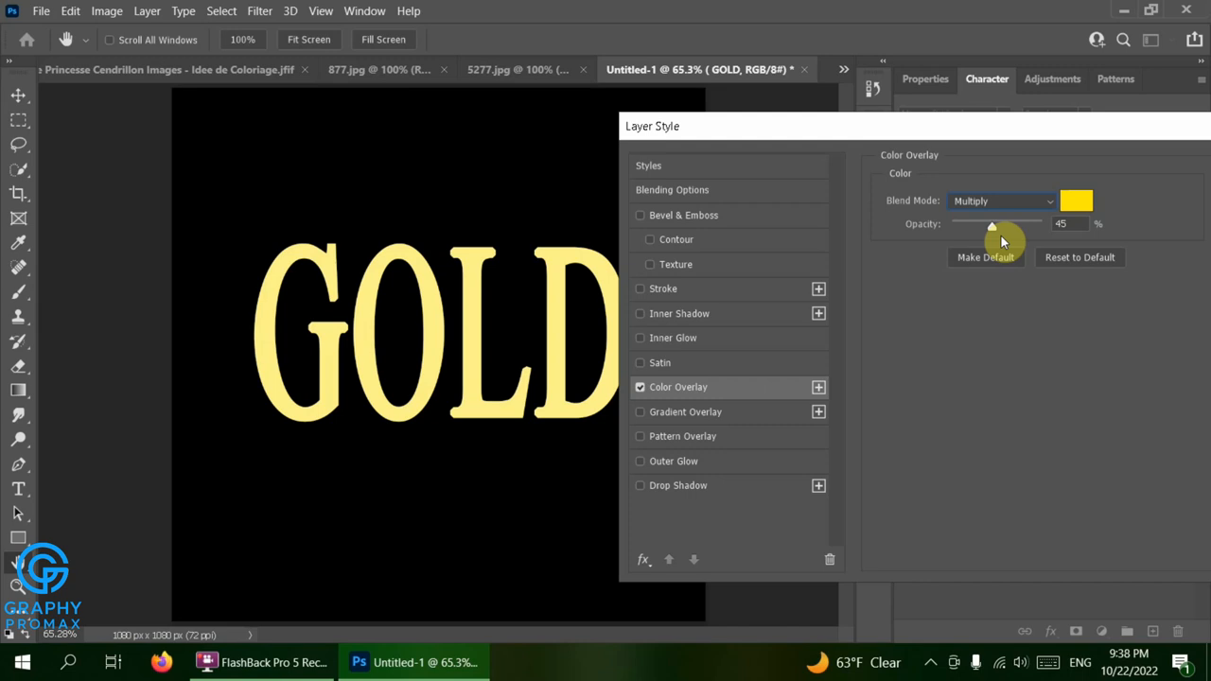
- Add a Drop Shadow to the GOLD text layer and set its colour to a near-black red
{"action": "left_click", "coordinate": [677, 486]}
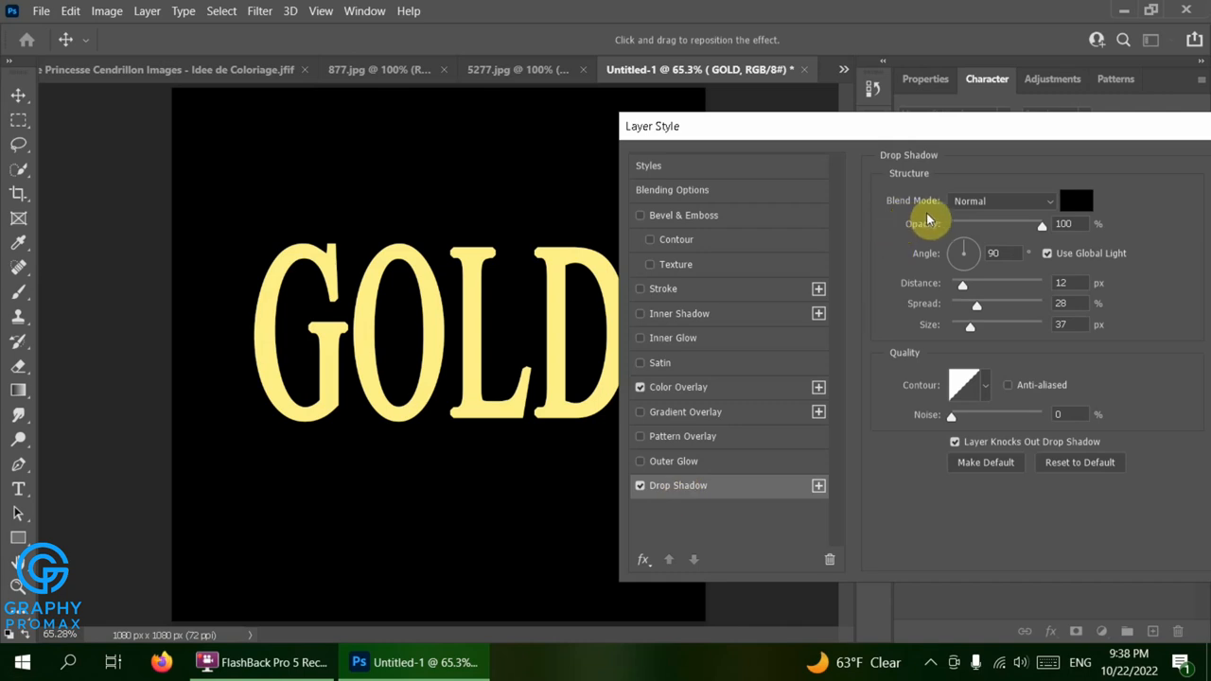
{"action": "left_click", "coordinate": [1069, 203]}
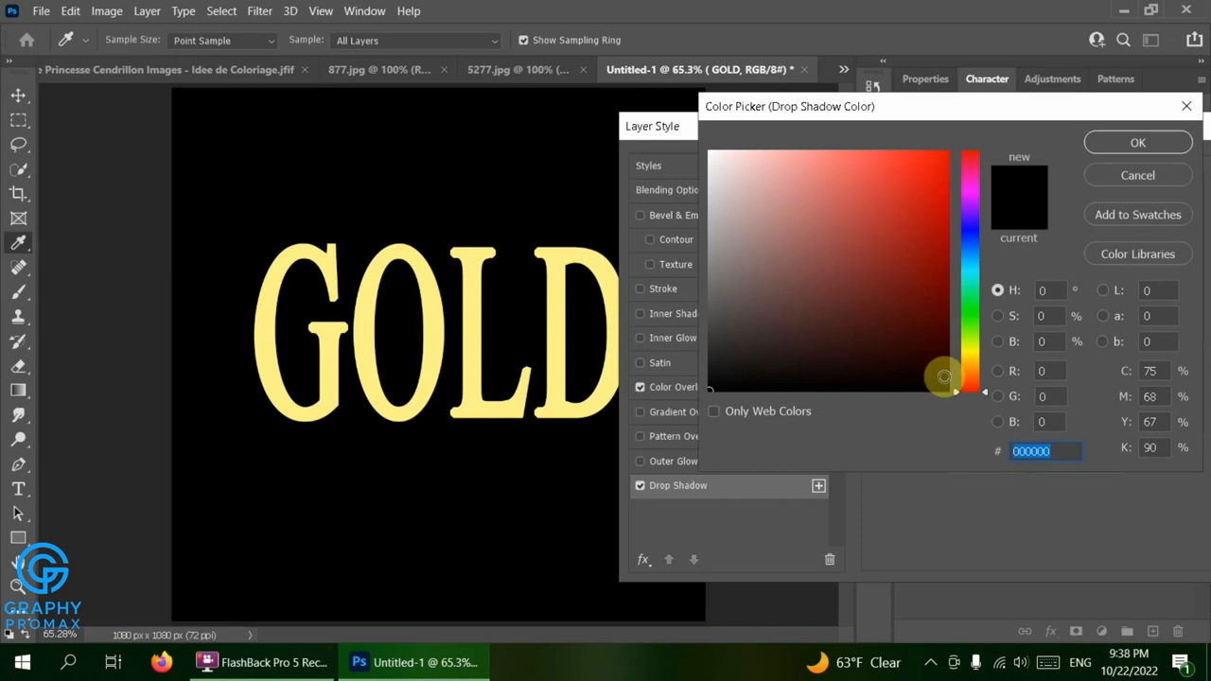
{"action": "left_click", "coordinate": [950, 388]}
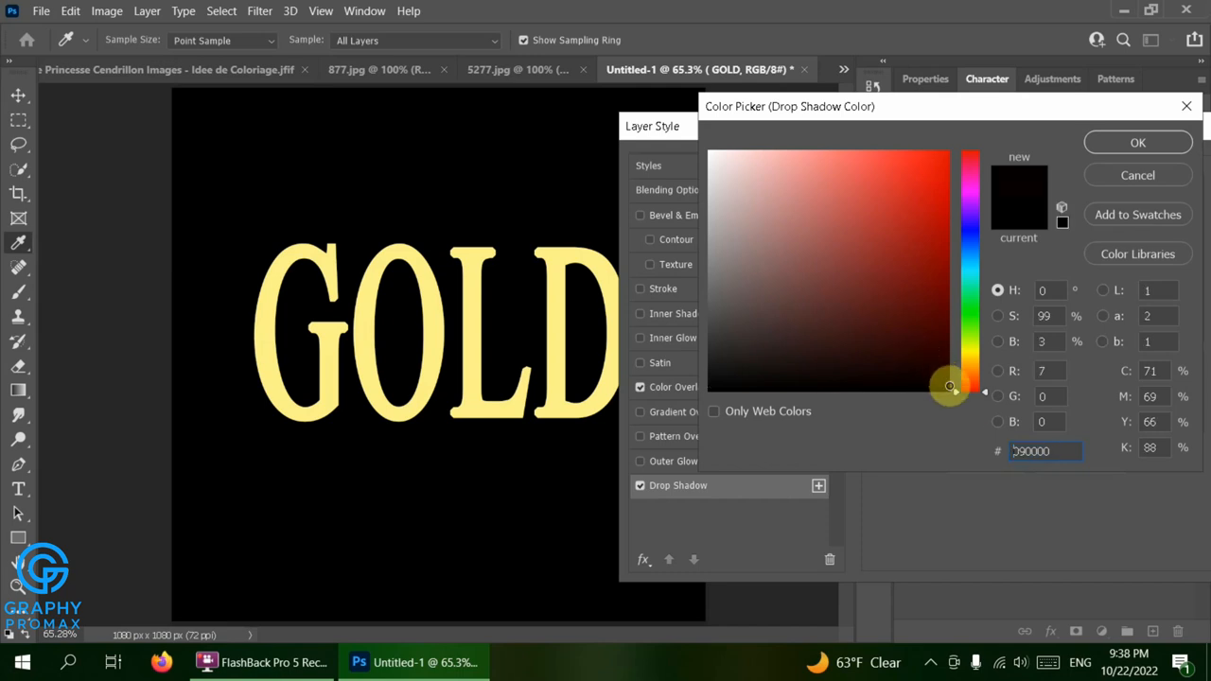
{"action": "left_click", "coordinate": [1127, 147]}
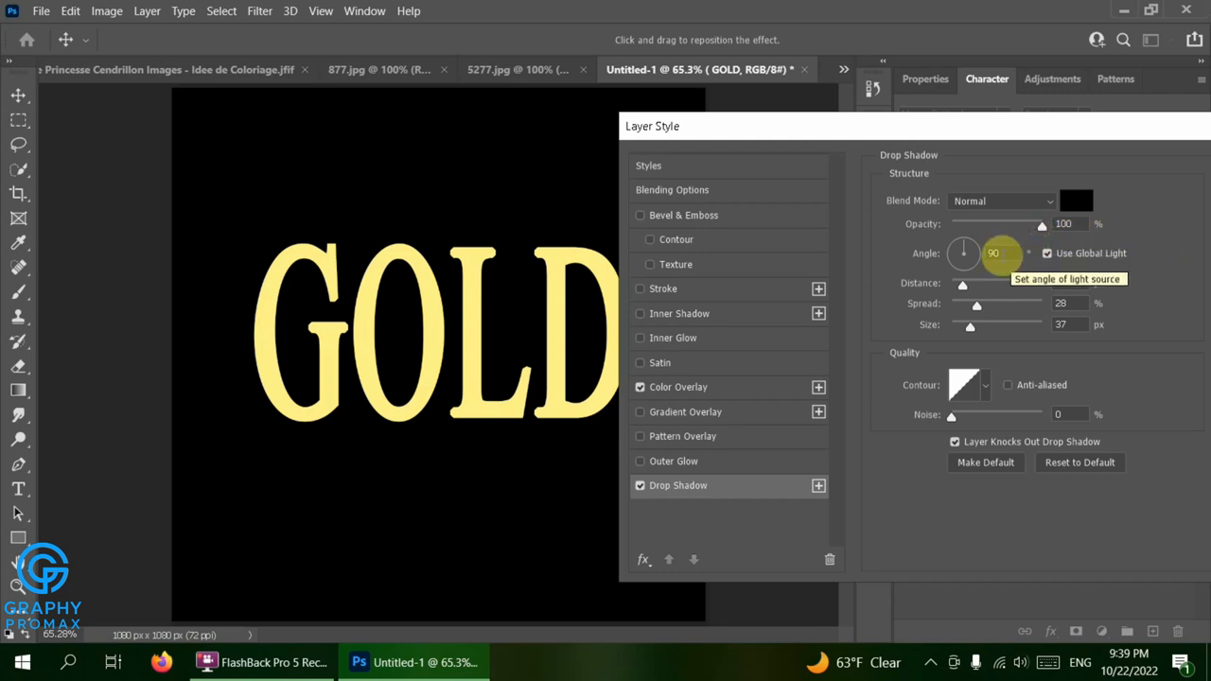
- Set the drop shadow's angle to 120° and its distance to 10 px
{"action": "left_click", "coordinate": [994, 253]}
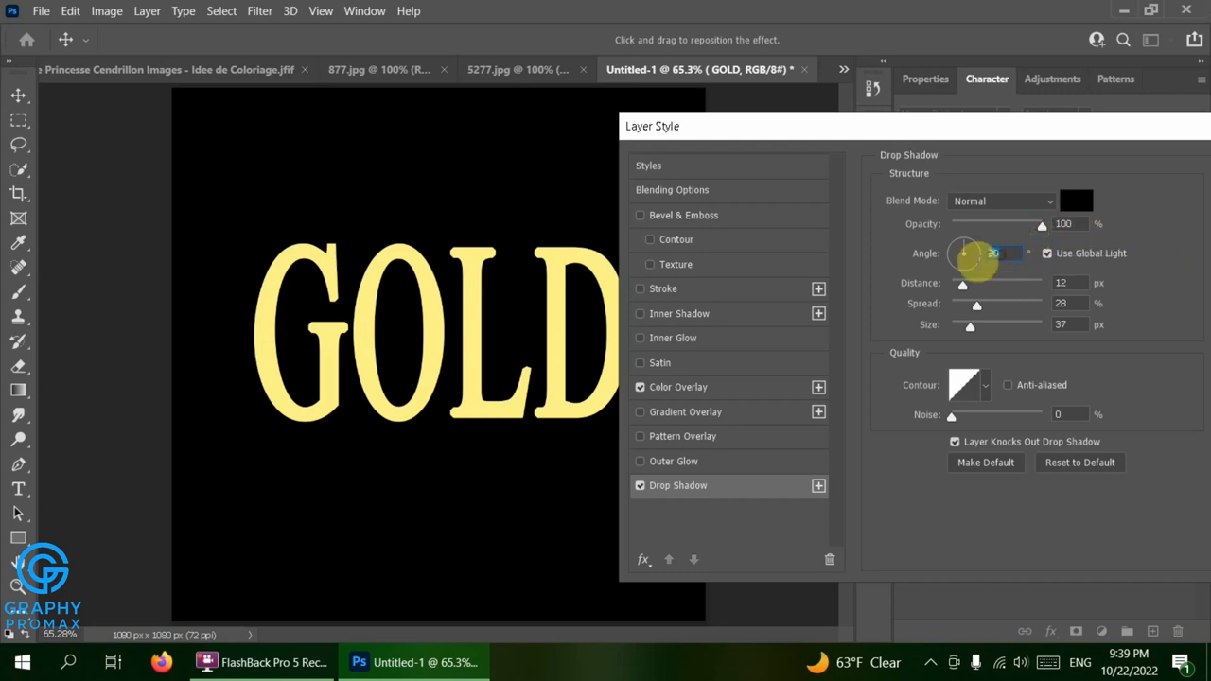
{"action": "type", "text": "120"}
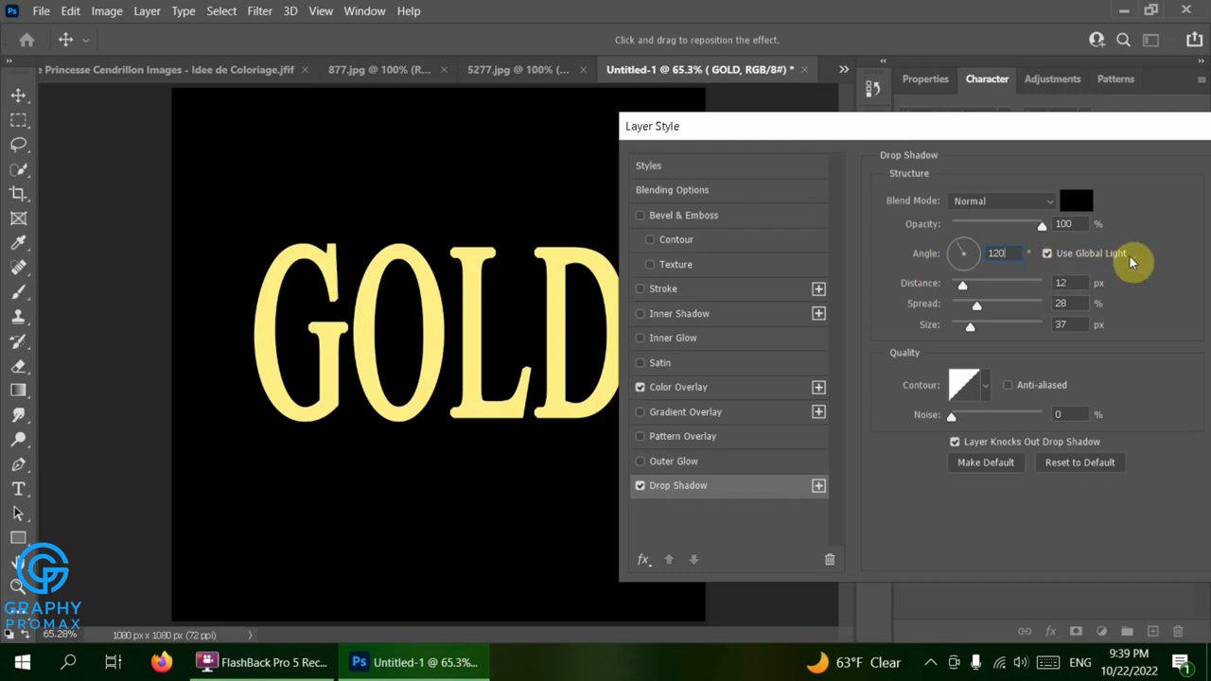
{"action": "left_click", "coordinate": [952, 287]}
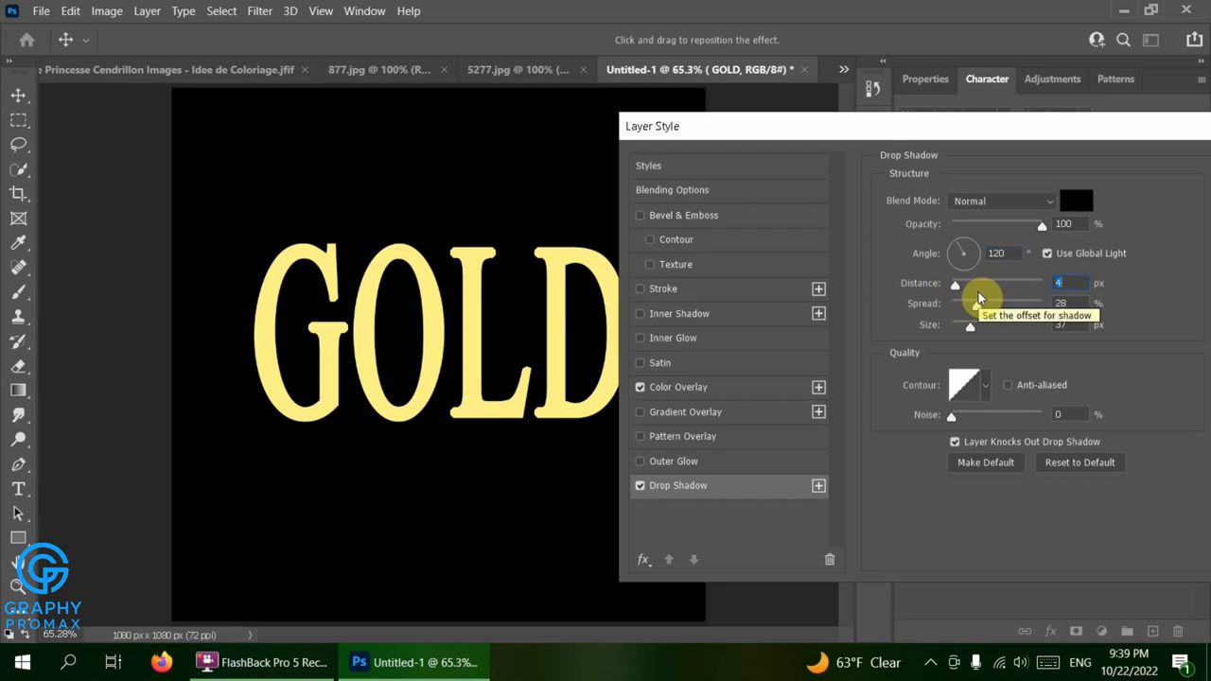
{"action": "type", "text": "10"}
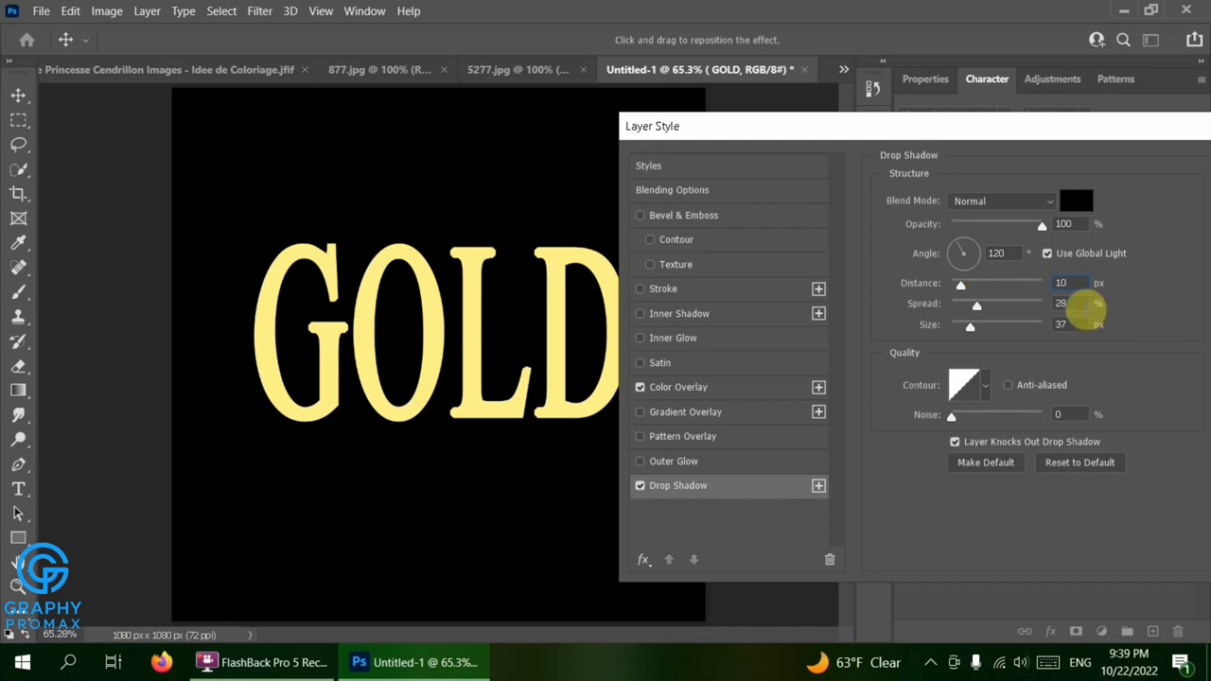
- Set the drop shadow's spread to 0% and size to 10 px, using the straight linear contour
{"action": "key", "text": "Tab"}
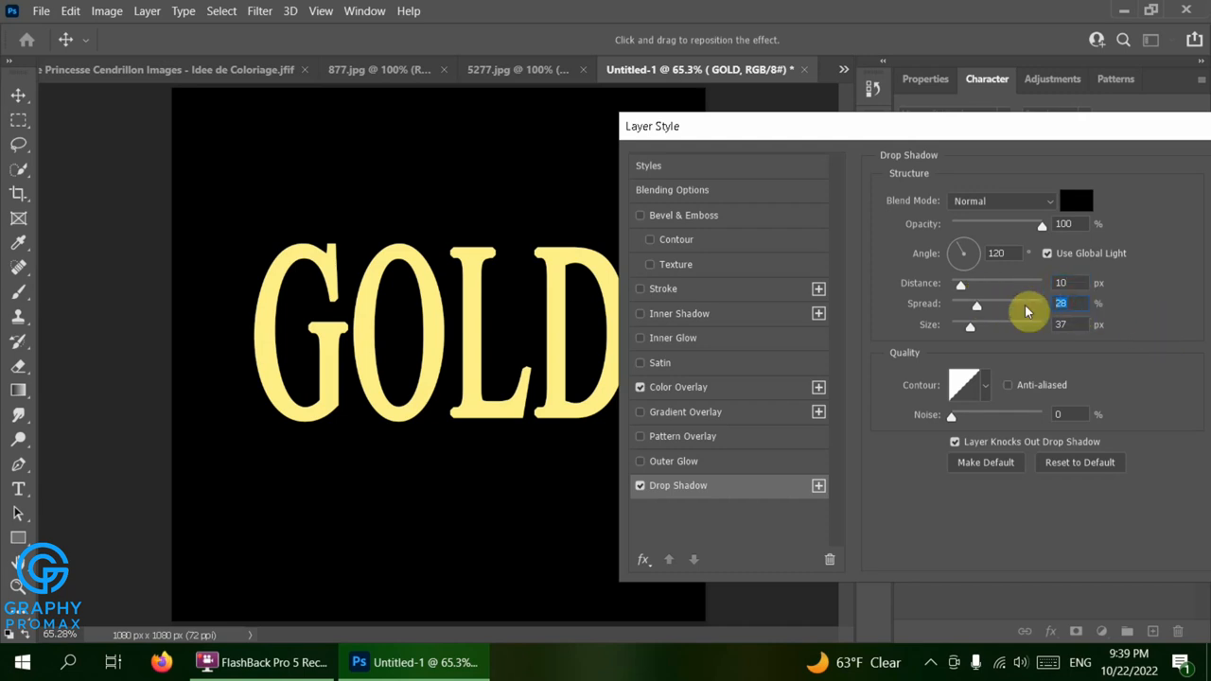
{"action": "type", "text": "0"}
{"action": "left_click", "coordinate": [1028, 311]}
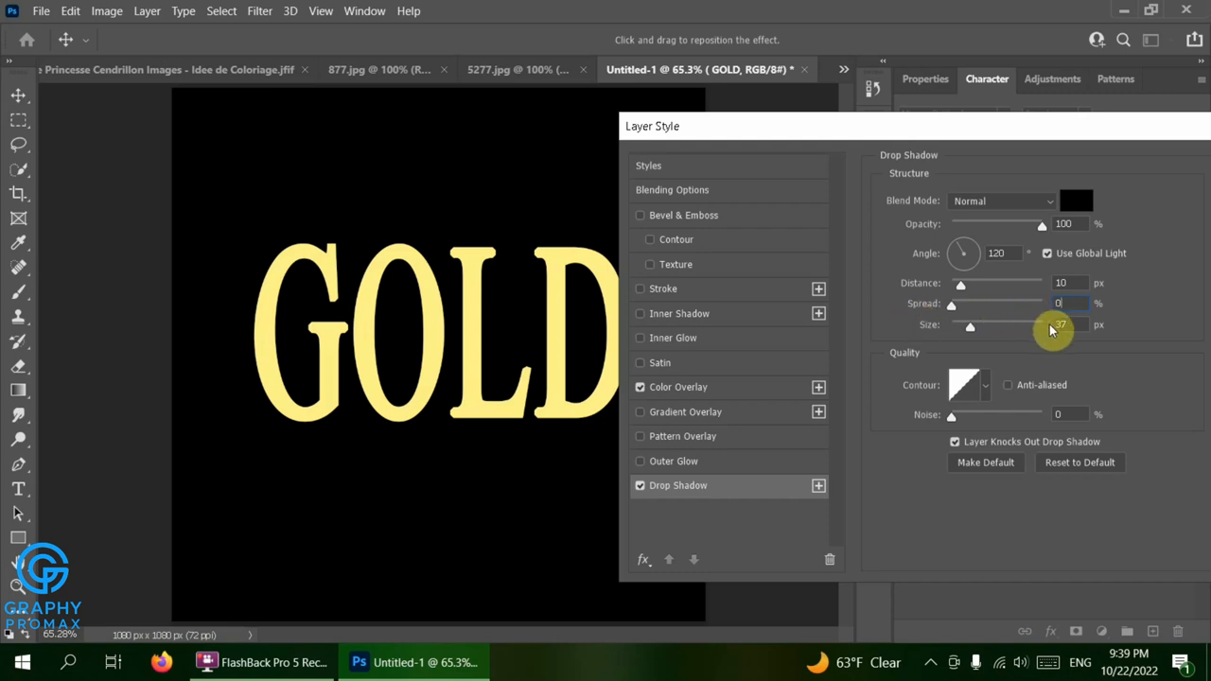
{"action": "double_click", "coordinate": [1060, 324]}
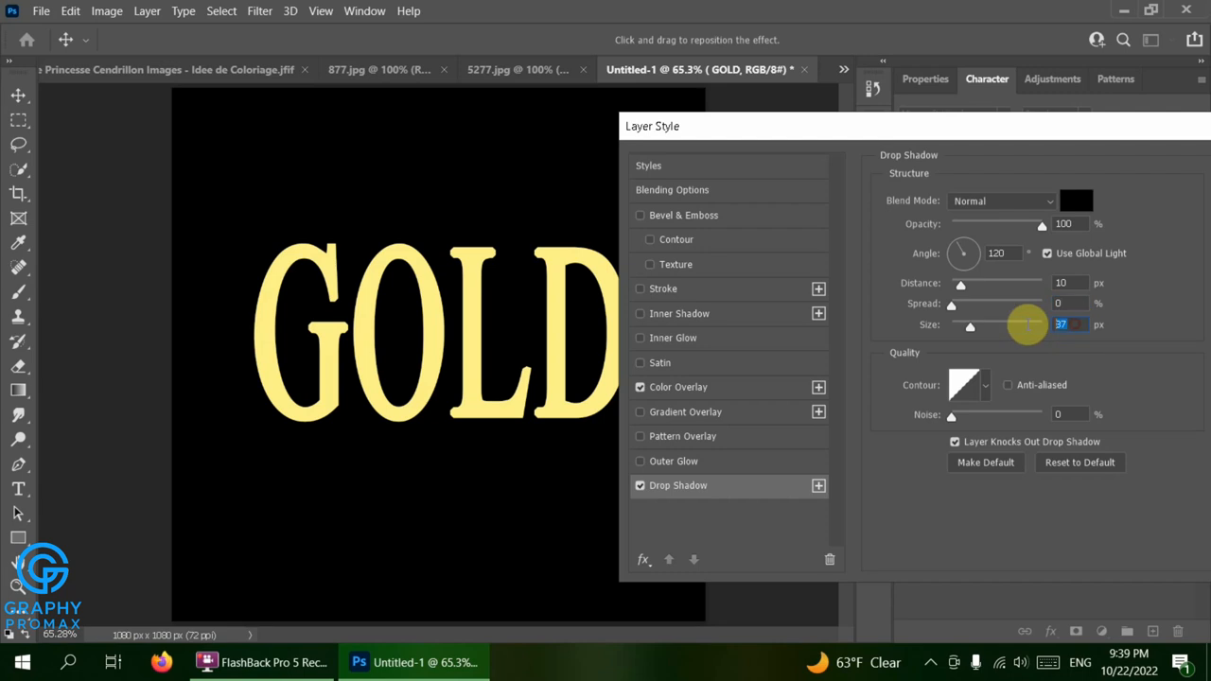
{"action": "type", "text": "10"}
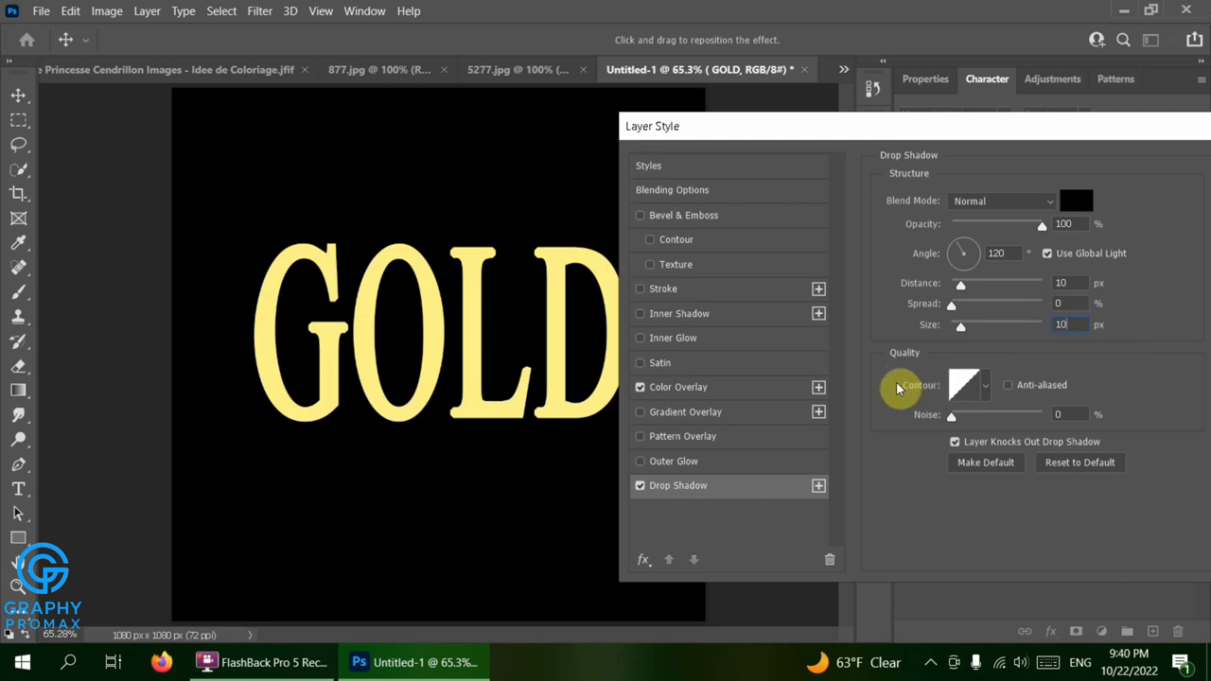
{"action": "left_click", "coordinate": [985, 385]}
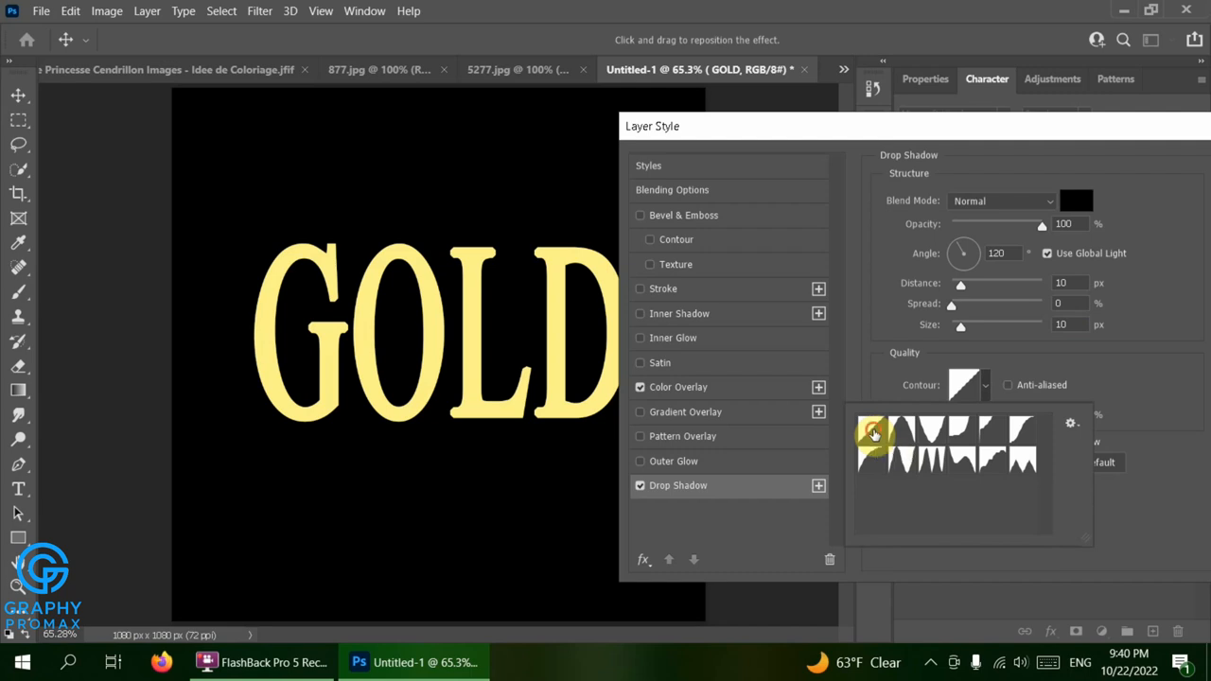
{"action": "double_click", "coordinate": [874, 434]}
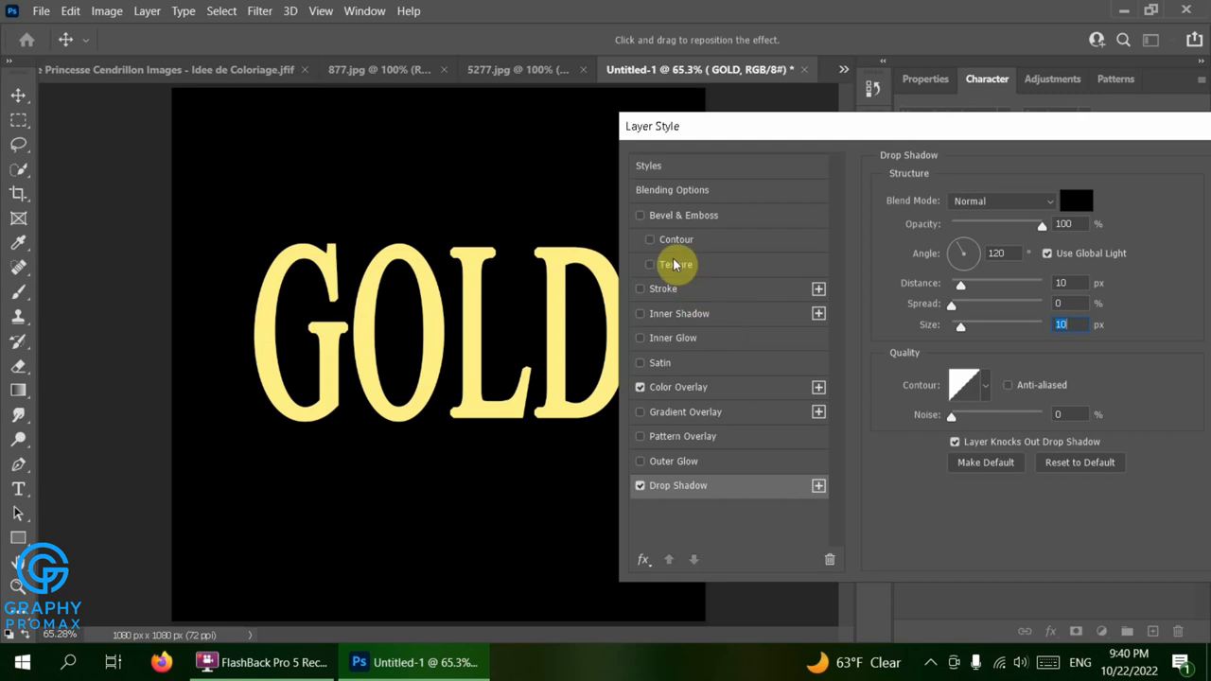
- Enable Bevel & Emboss on the GOLD text layer with the Inner Bevel style and Chisel Hard technique
{"action": "left_click", "coordinate": [669, 217]}
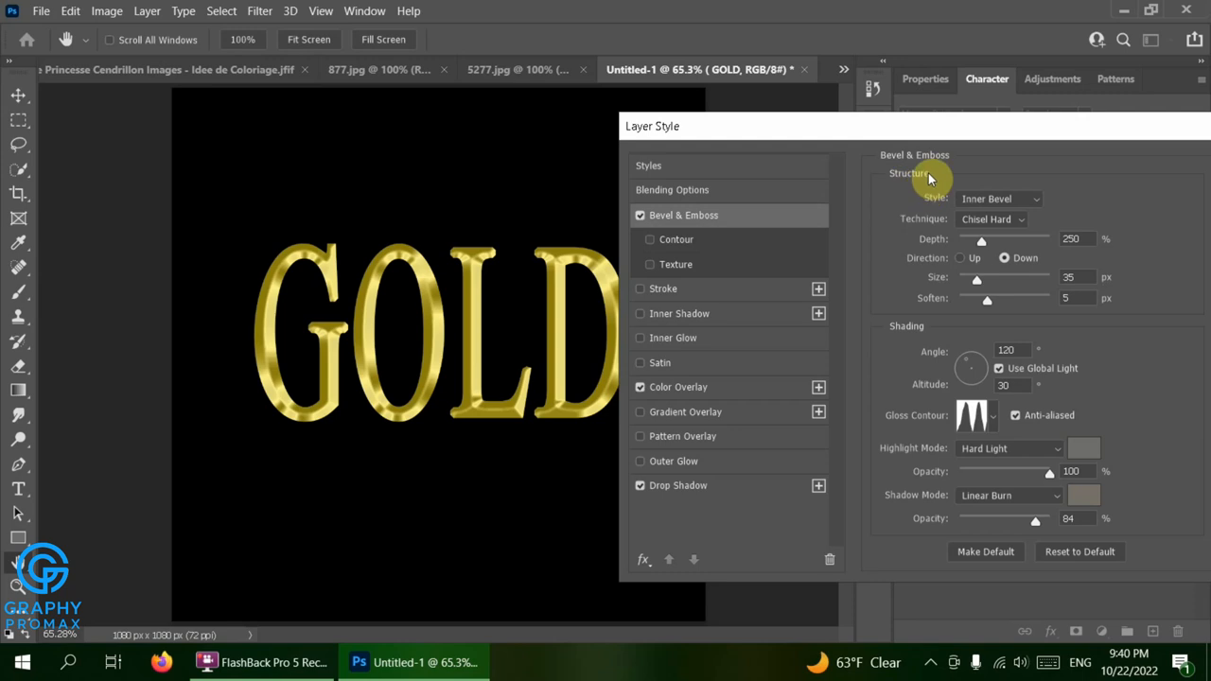
{"action": "left_click", "coordinate": [1032, 198]}
{"action": "left_click", "coordinate": [1028, 228]}
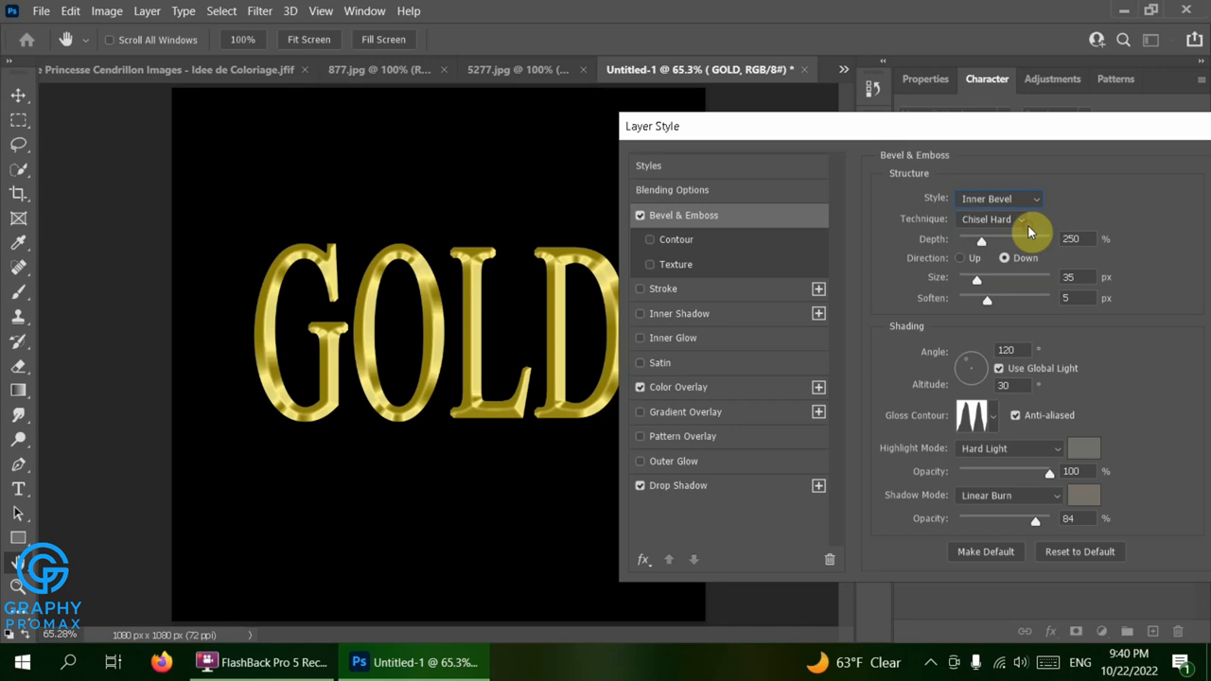
{"action": "left_click", "coordinate": [976, 222]}
{"action": "left_click", "coordinate": [979, 249]}
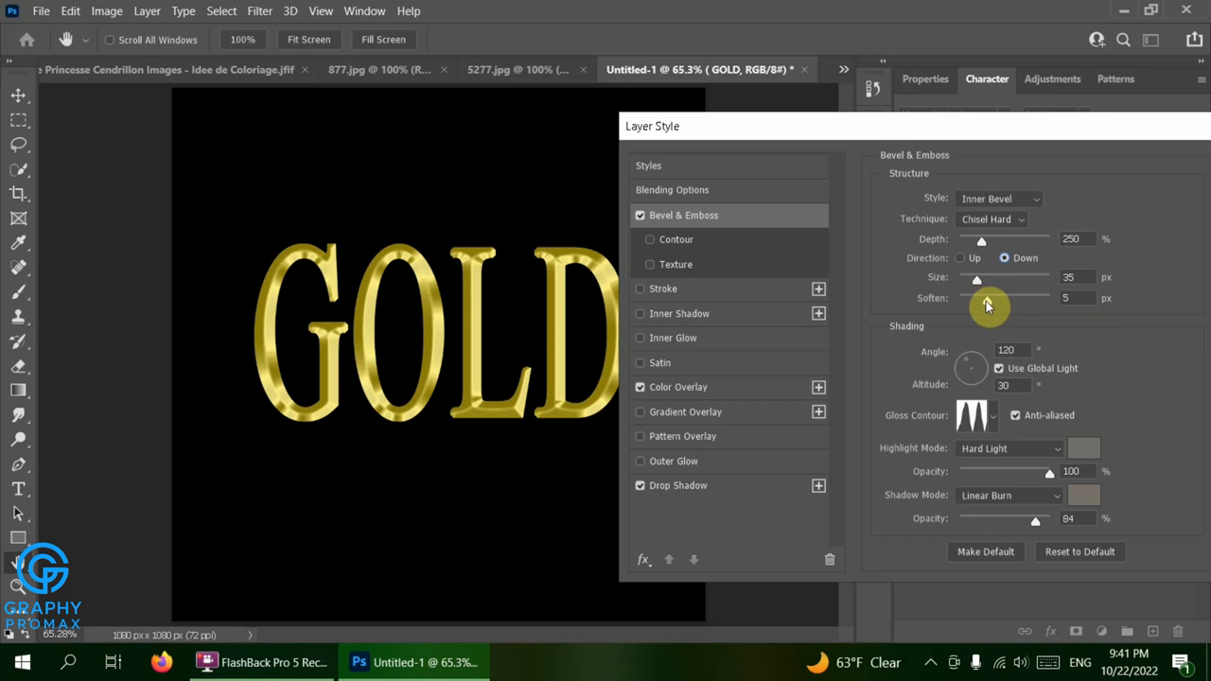
- Set the bevel's soften to 8 px and its light altitude to 60°
{"action": "mouse_move", "coordinate": [986, 302]}
{"action": "left_mouse_down"}
{"action": "mouse_move", "coordinate": [1062, 318]}
{"action": "mouse_move", "coordinate": [1005, 314]}
{"action": "left_mouse_up"}
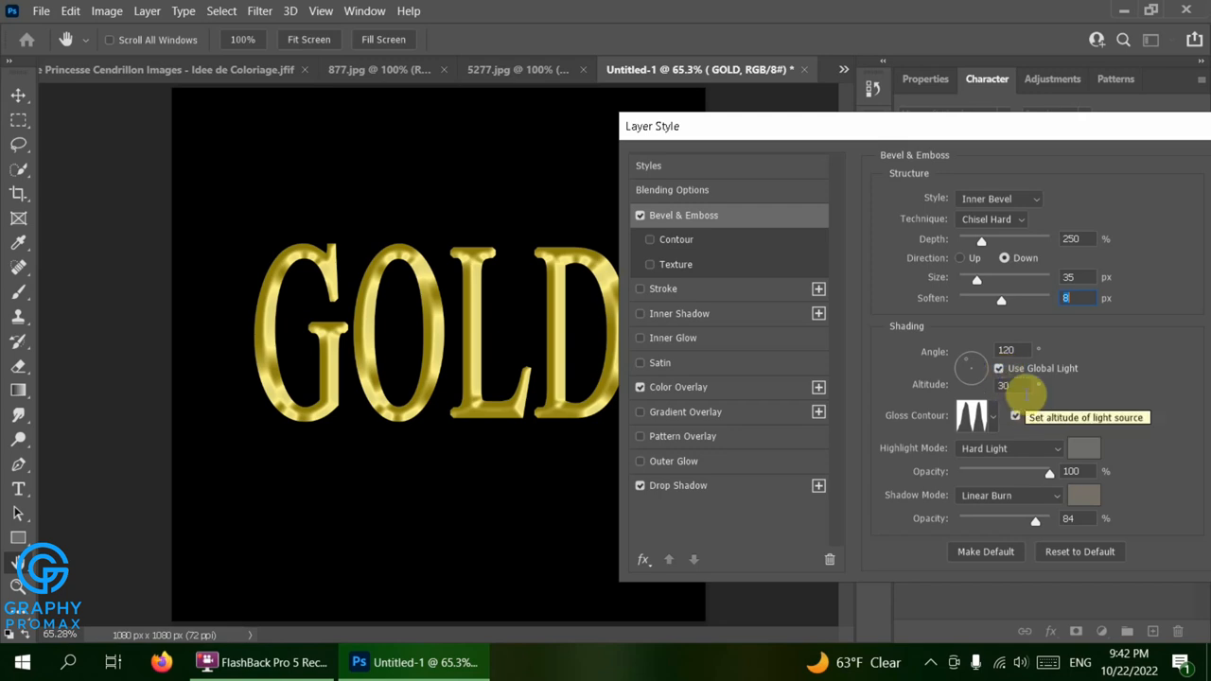
{"action": "left_click_drag", "start_coordinate": [1017, 385], "coordinate": [962, 383]}
{"action": "type", "text": "60"}
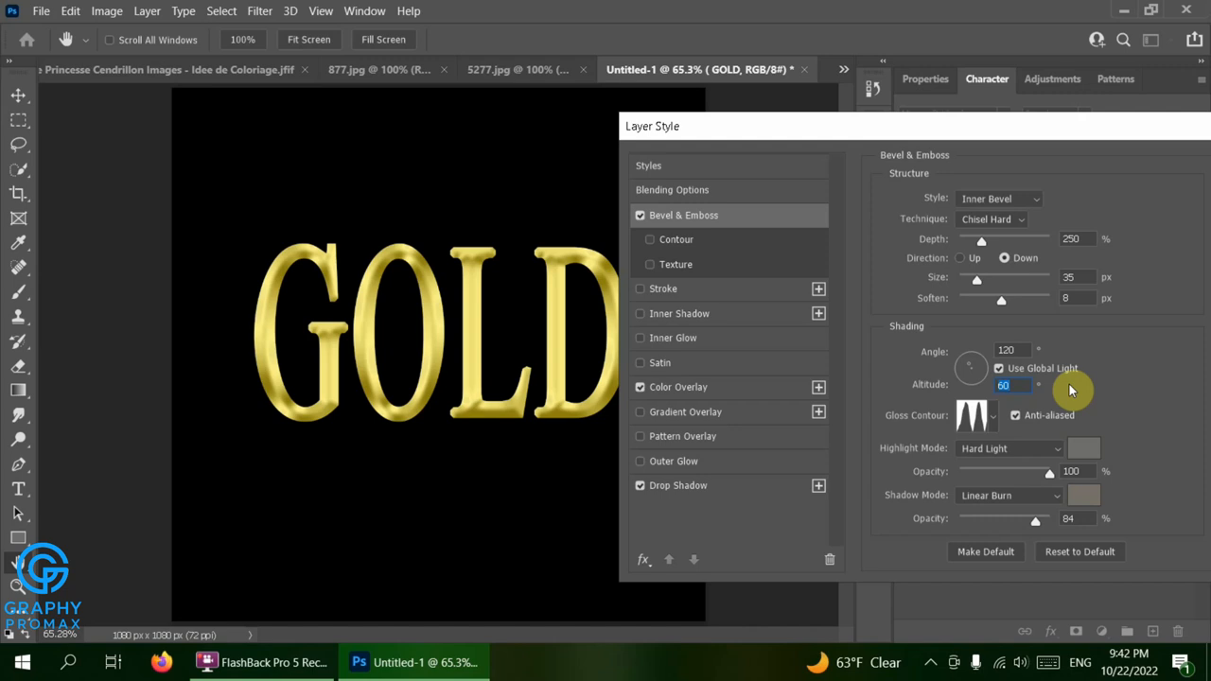
- Choose the multi-peaked ring shape as the bevel's gloss contour
{"action": "left_click", "coordinate": [991, 417]}
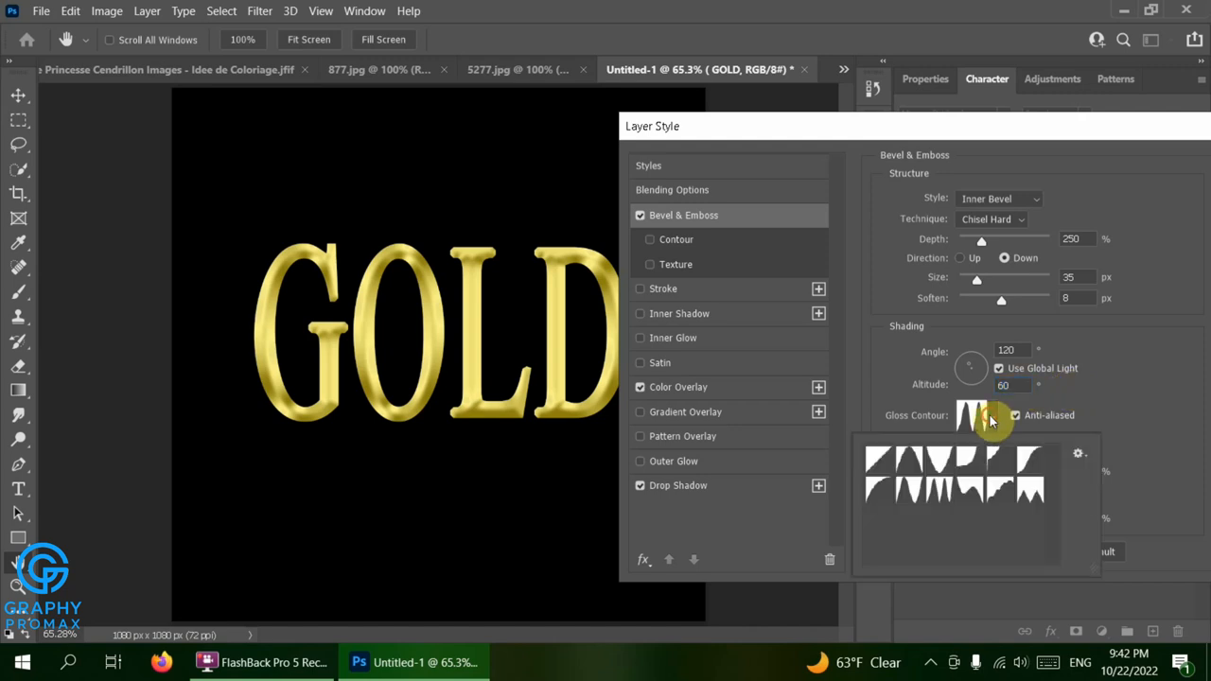
{"action": "left_click", "coordinate": [940, 501]}
{"action": "double_click", "coordinate": [939, 501]}
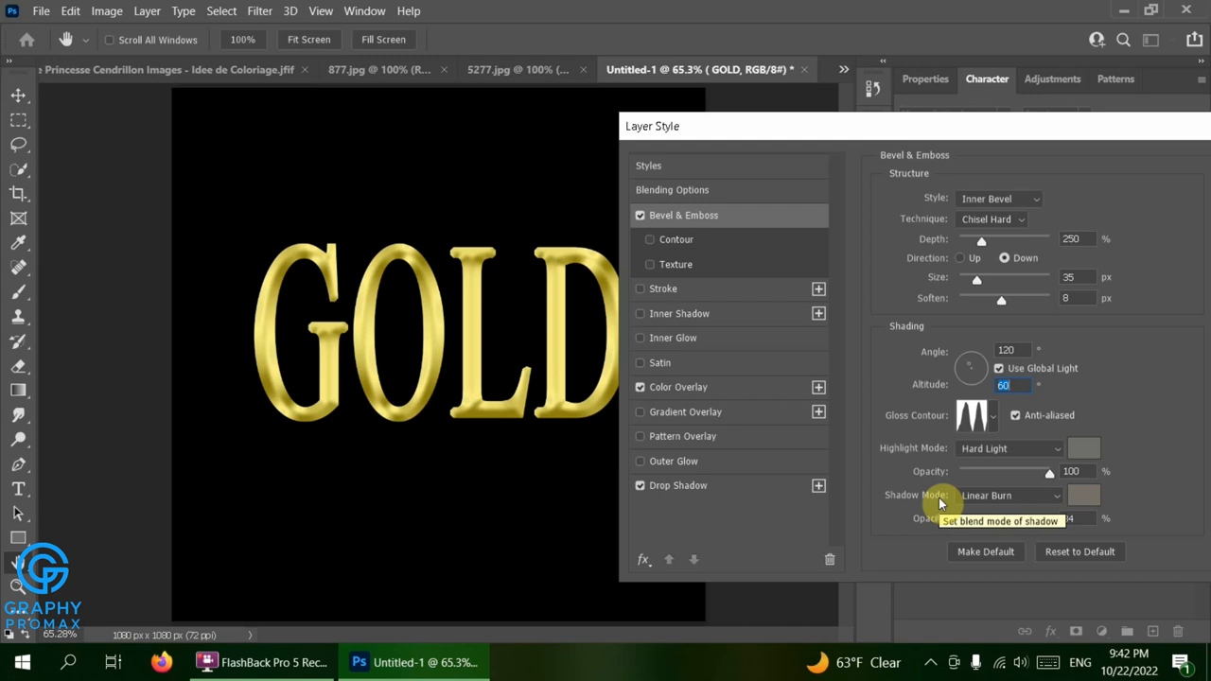
- Set the bevel's highlight mode to Linear Dodge (Add) with the yellow highlight colour f0df18
{"action": "left_click", "coordinate": [1022, 449]}
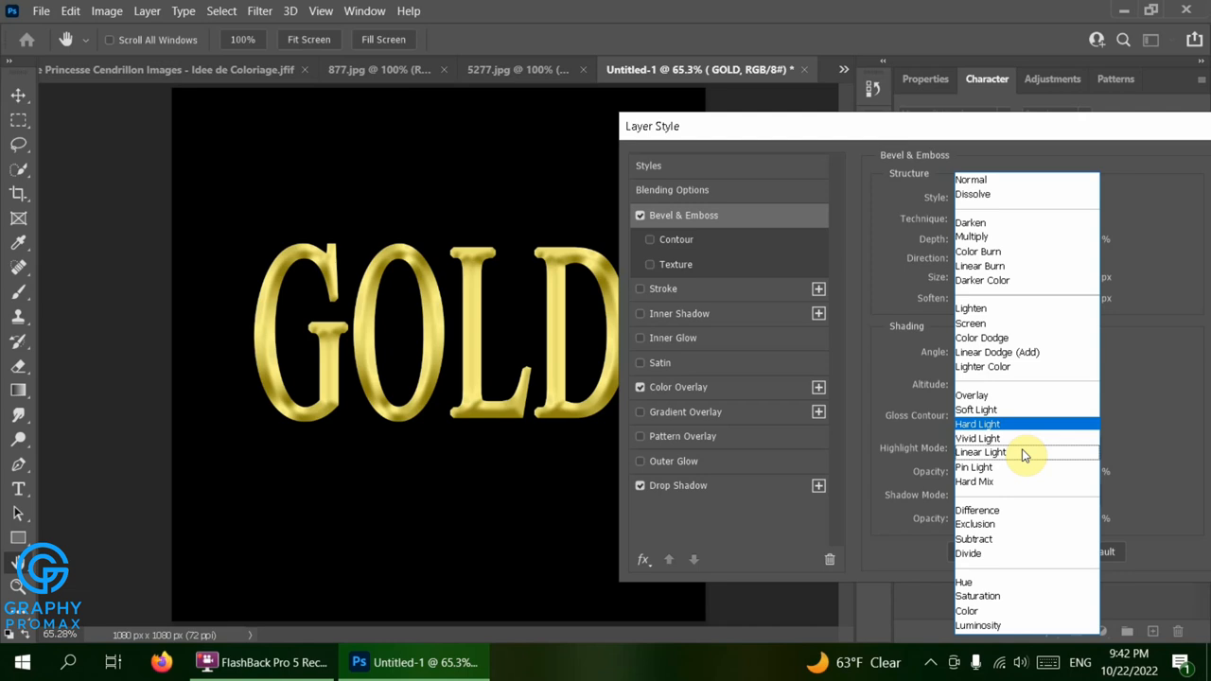
{"action": "left_click", "coordinate": [1027, 355]}
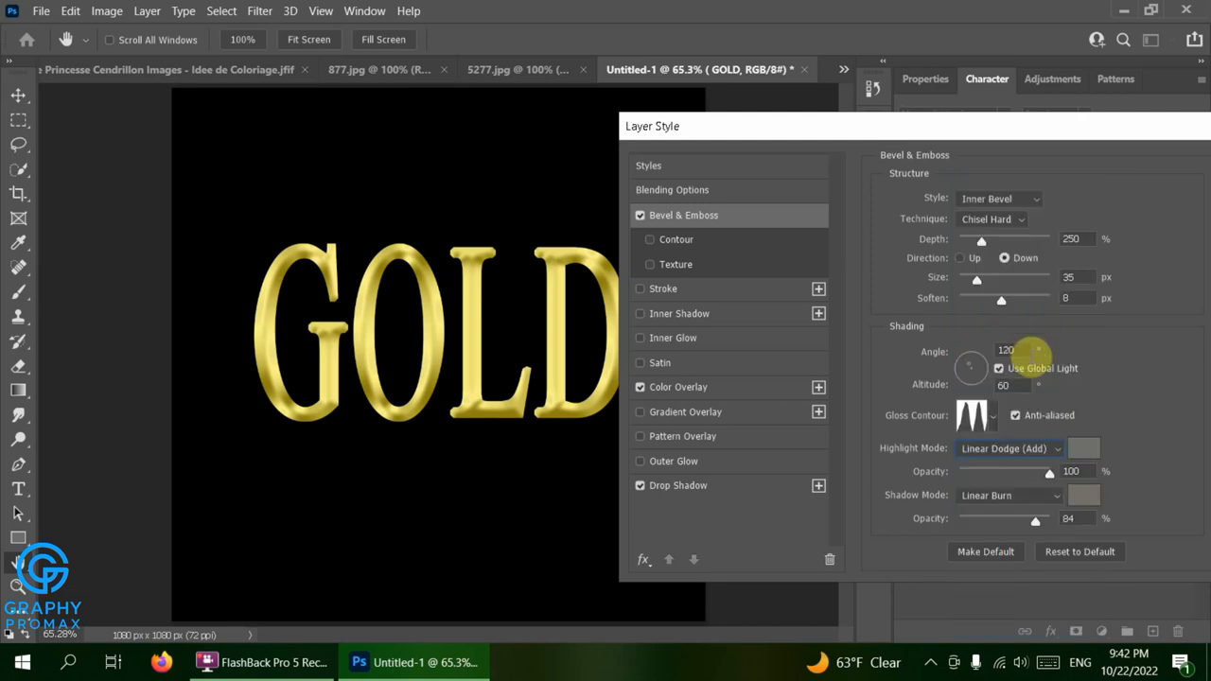
{"action": "left_click", "coordinate": [1084, 448]}
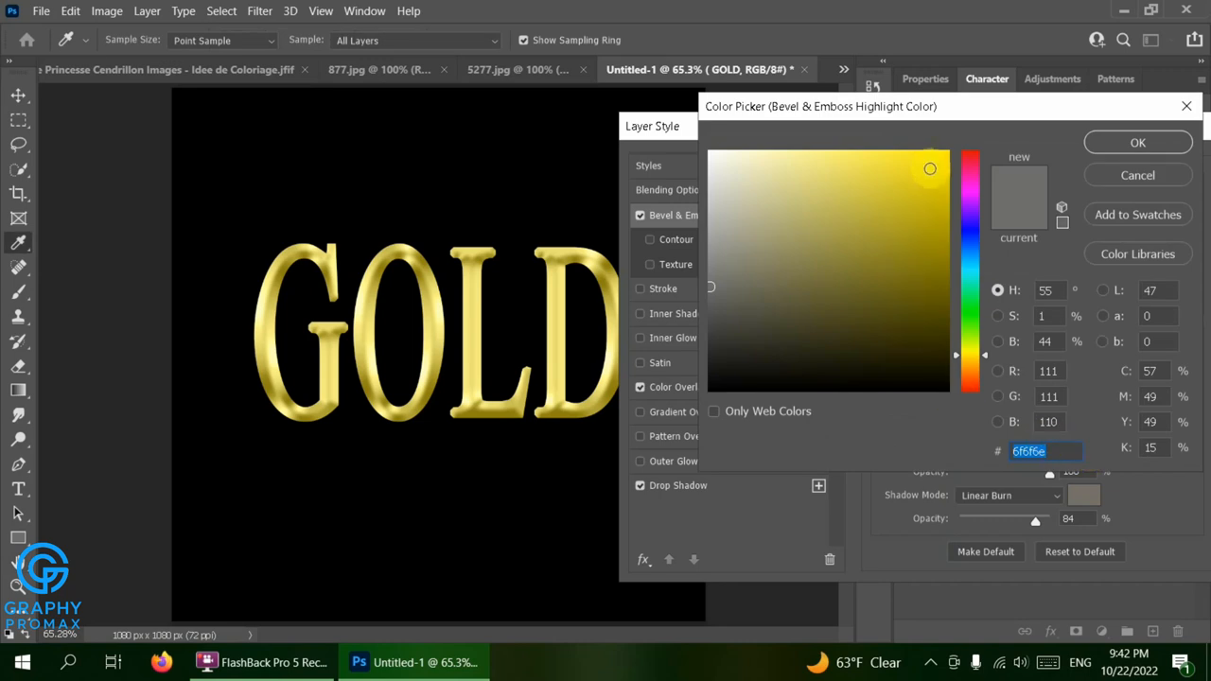
{"action": "left_click", "coordinate": [930, 166]}
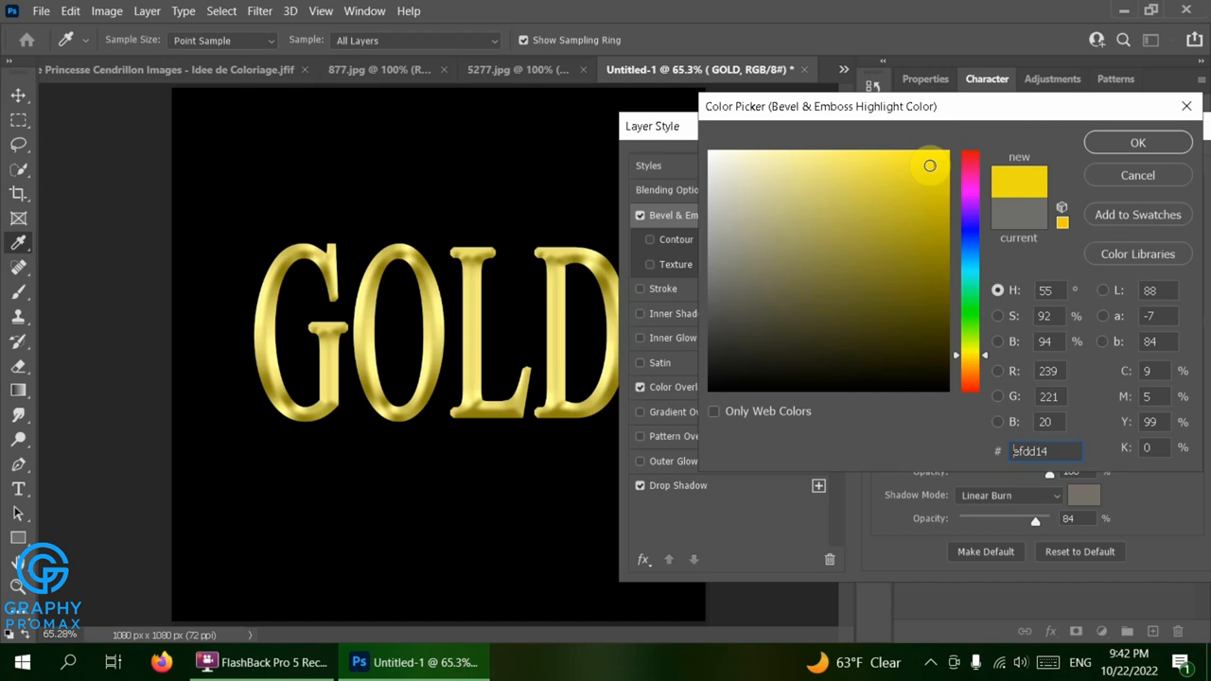
{"action": "left_click", "coordinate": [920, 165]}
{"action": "left_click", "coordinate": [925, 164]}
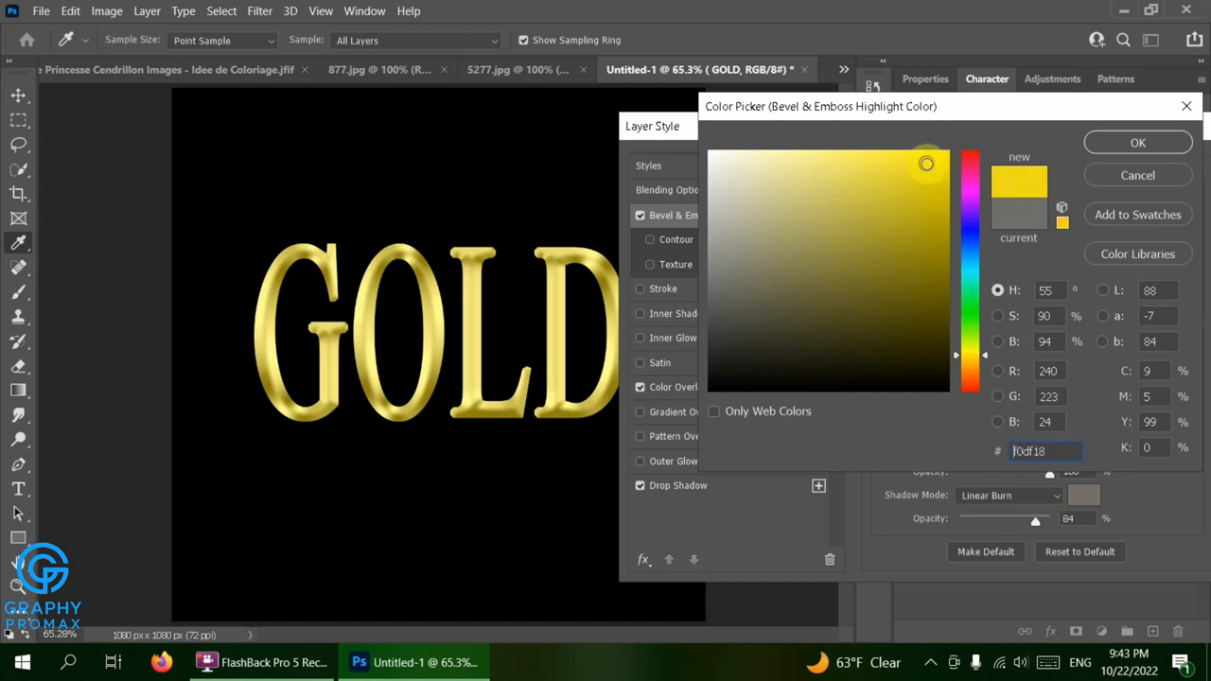
{"action": "left_click", "coordinate": [1137, 142]}
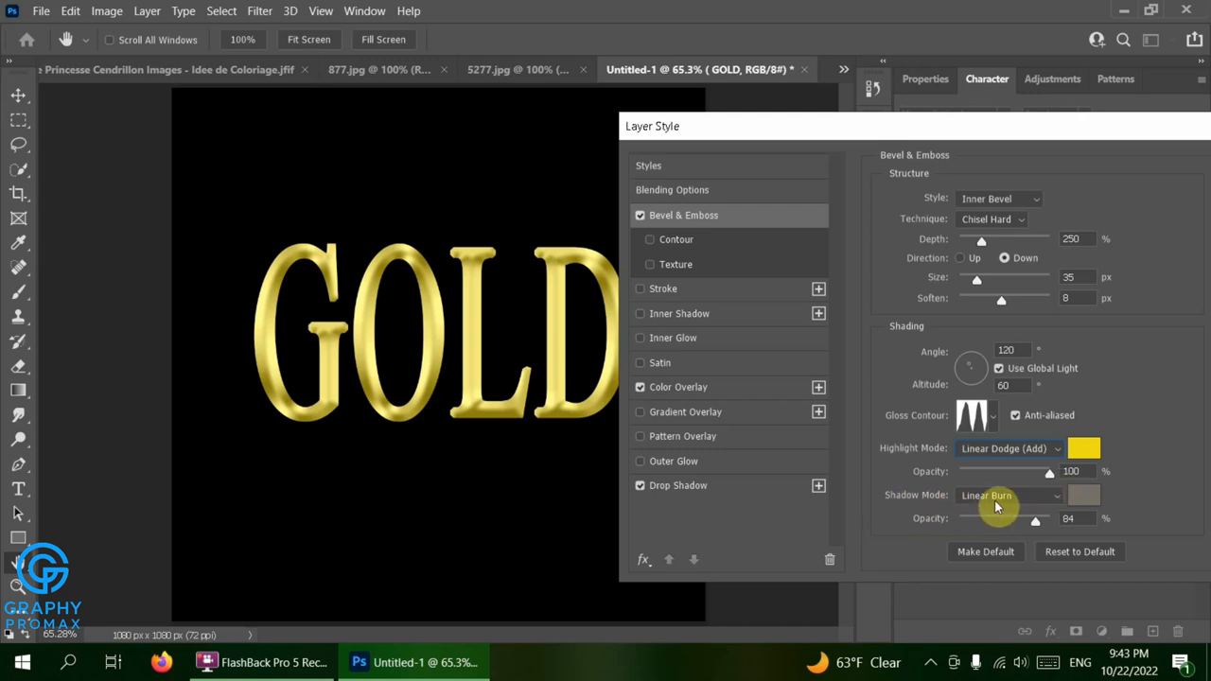
- Set the bevel's shadow colour to dark brown 413108 and its shadow opacity to 80%
{"action": "left_click", "coordinate": [1085, 497]}
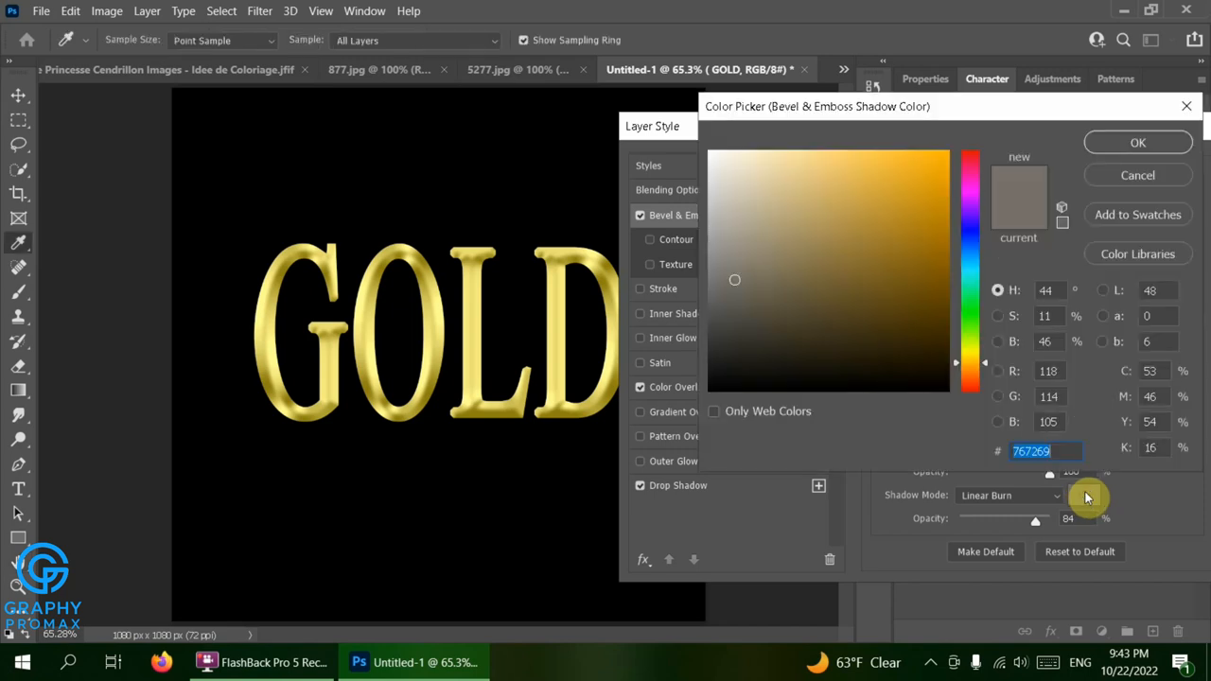
{"action": "left_click", "coordinate": [935, 303]}
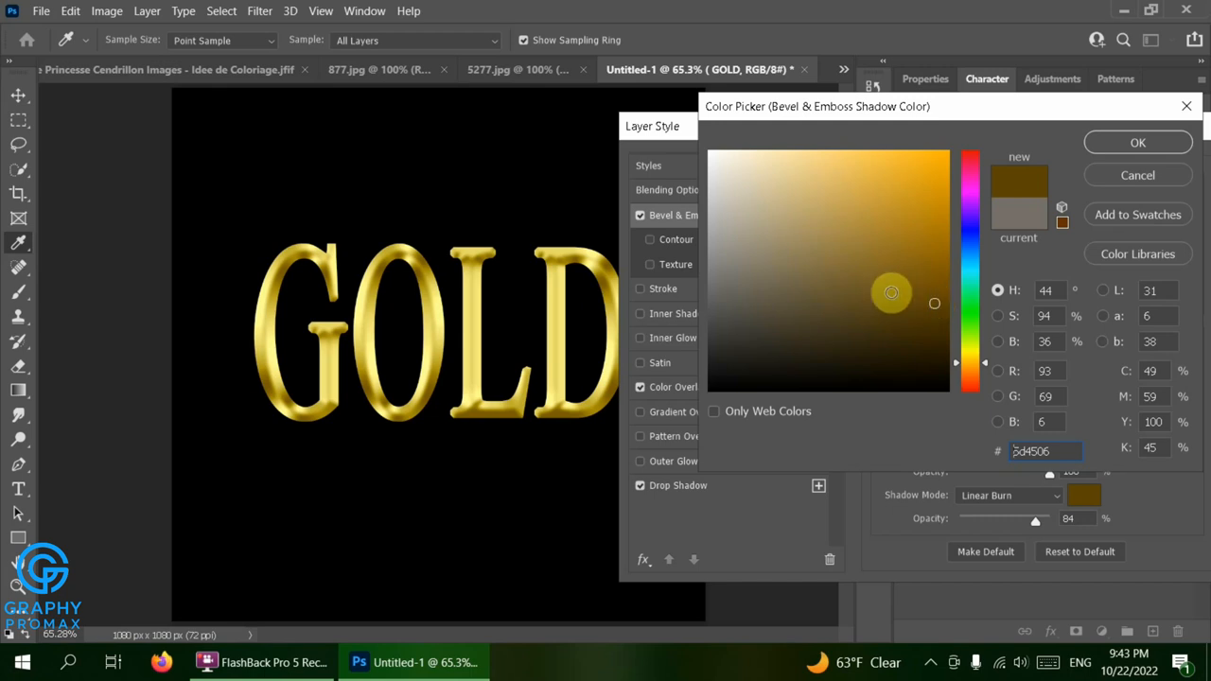
{"action": "left_click", "coordinate": [885, 339]}
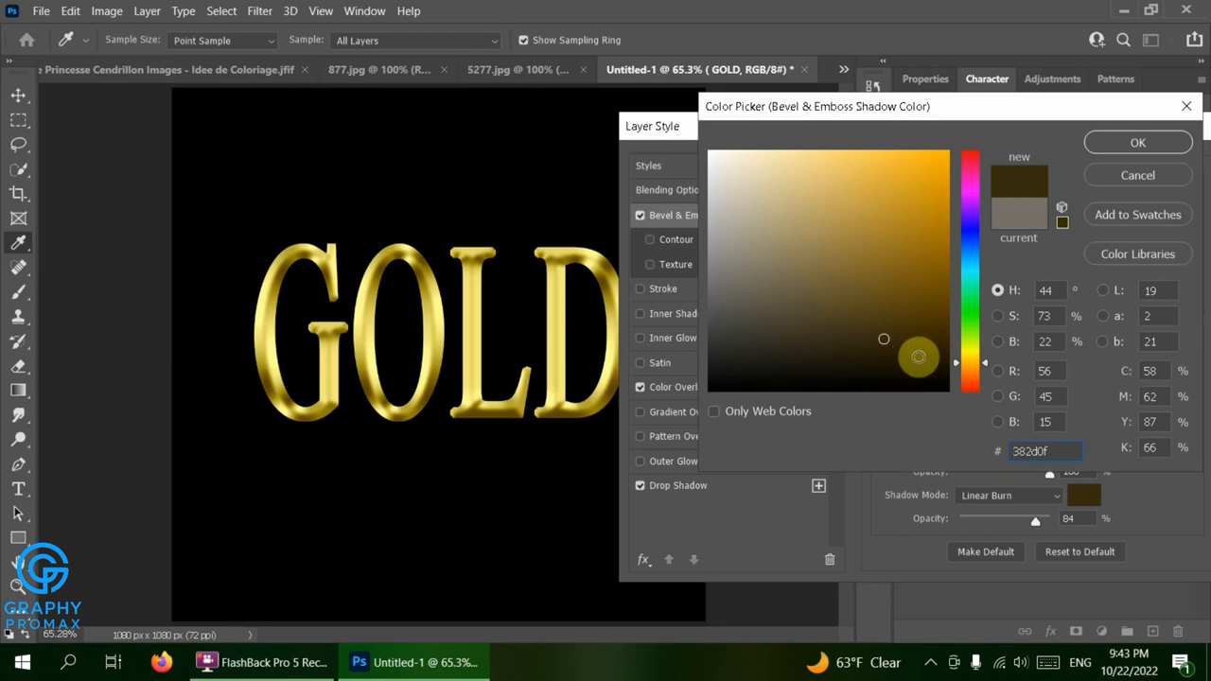
{"action": "left_click", "coordinate": [918, 356]}
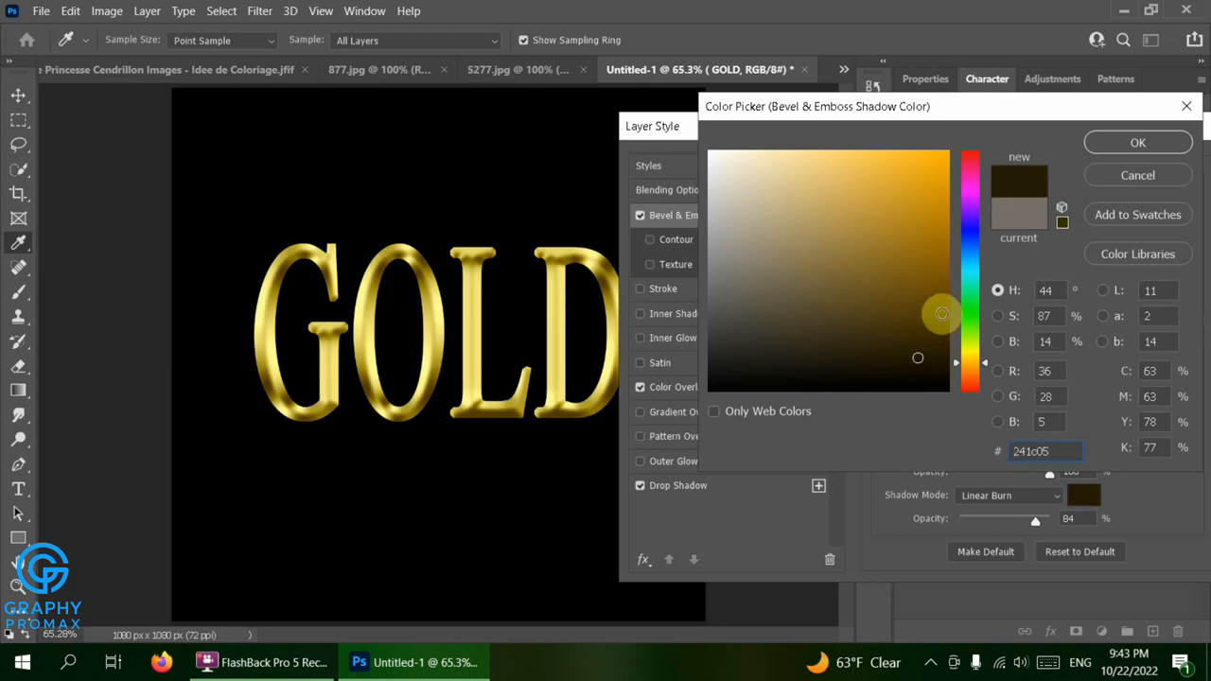
{"action": "left_click", "coordinate": [922, 329]}
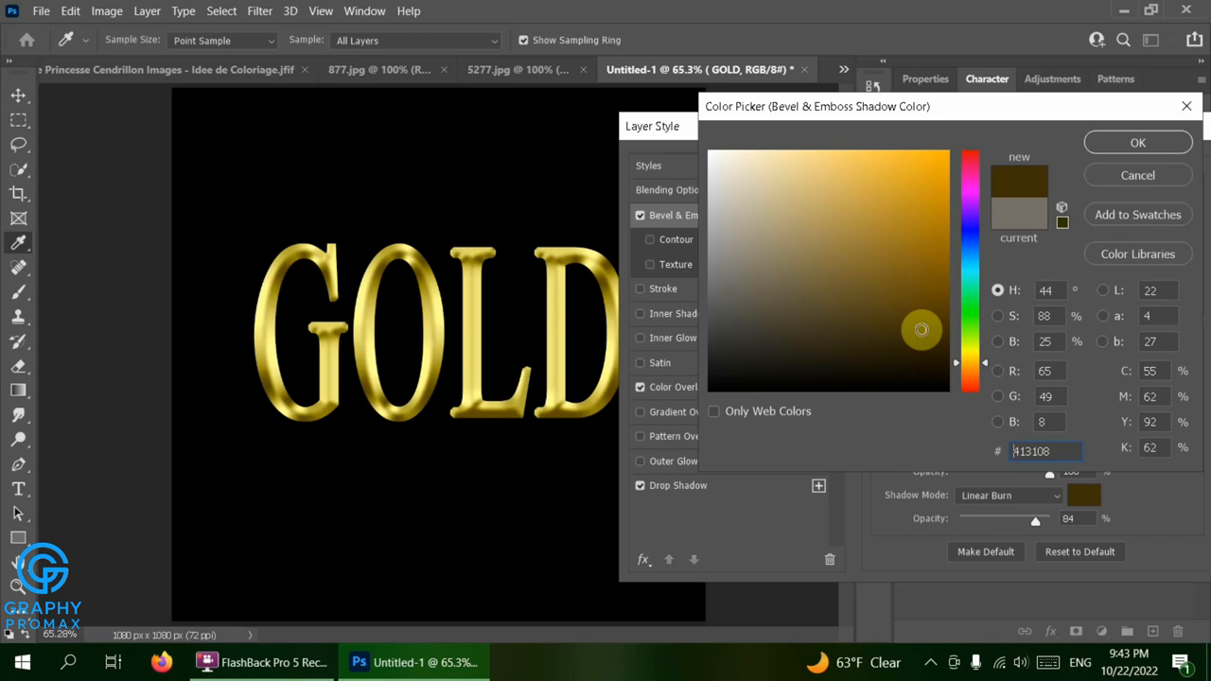
{"action": "left_click", "coordinate": [1128, 144]}
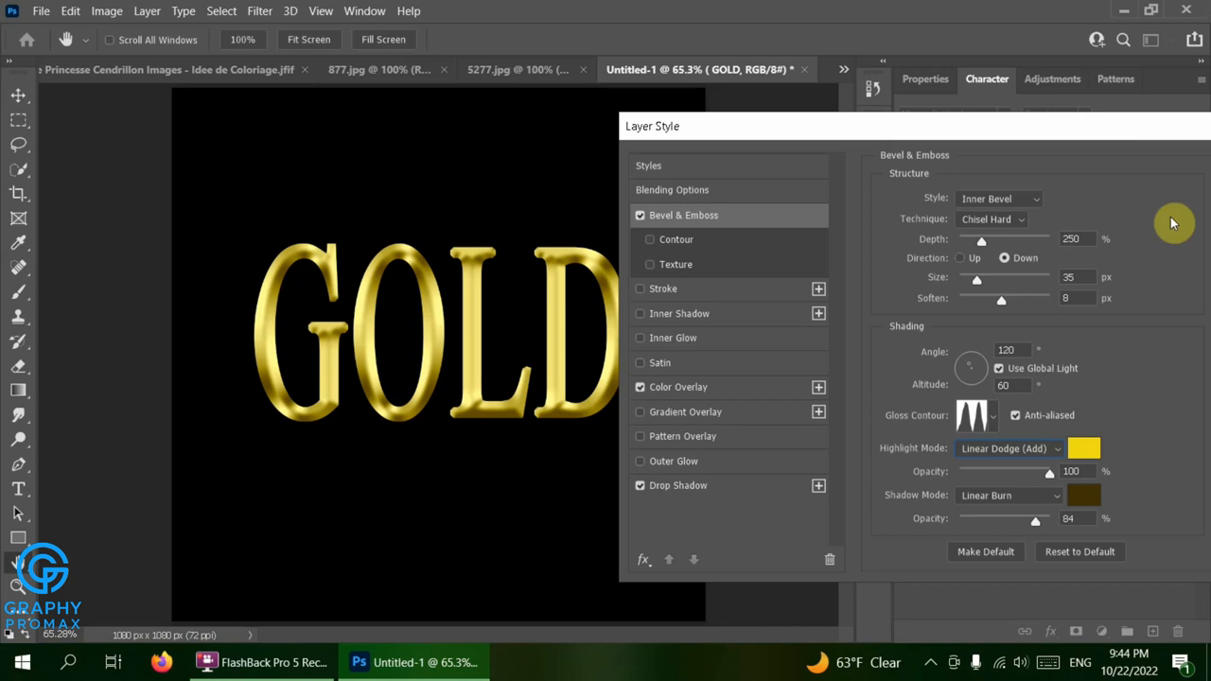
{"action": "left_click", "coordinate": [1070, 519]}
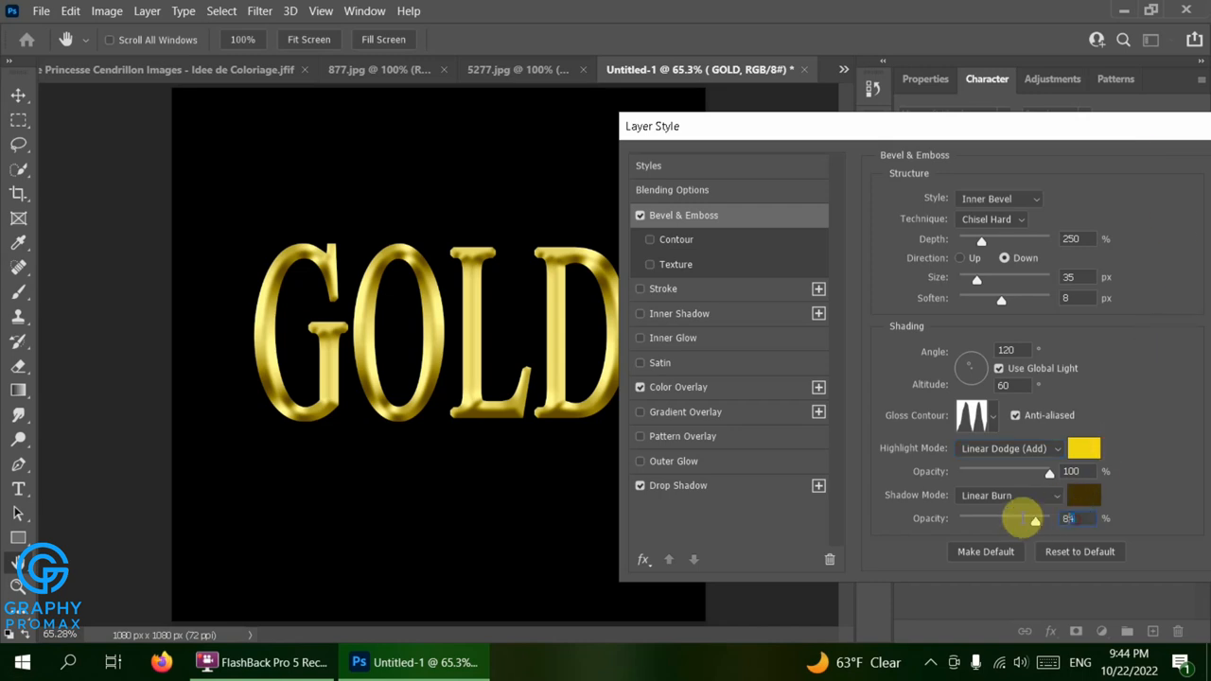
{"action": "type", "text": "80"}
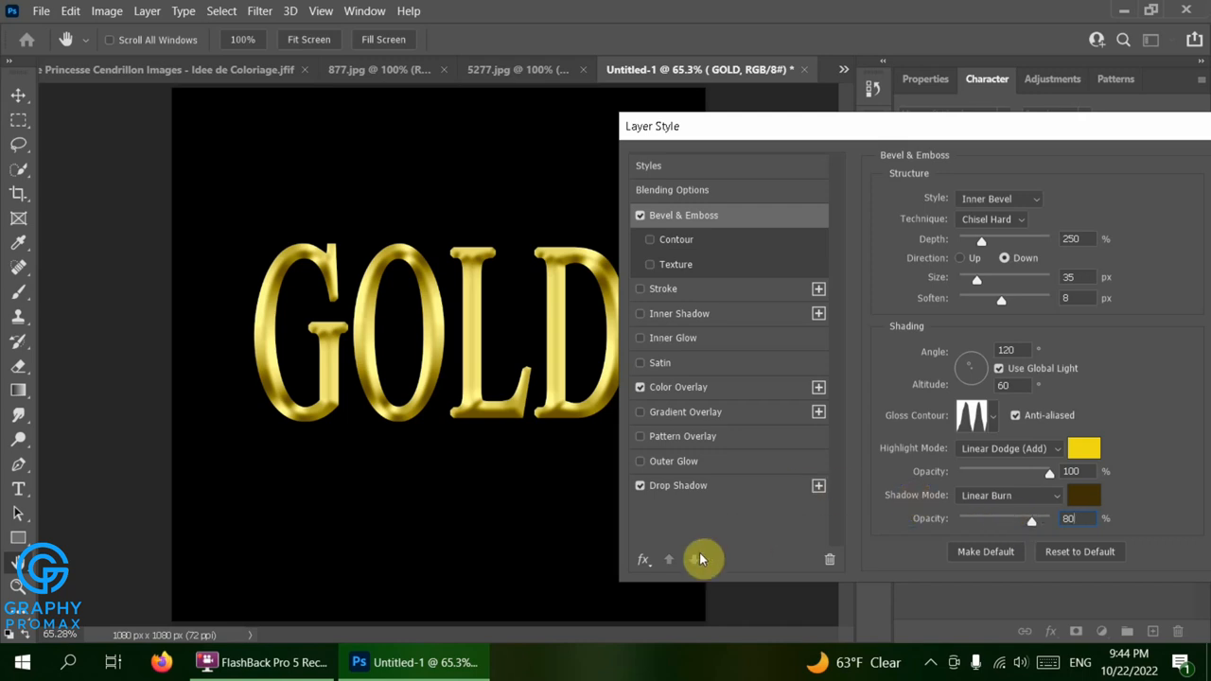
- Add a Gradient Overlay to the GOLD text and set the gradient's starting colour stop to bright yellow f8f00b
{"action": "left_click", "coordinate": [658, 420]}
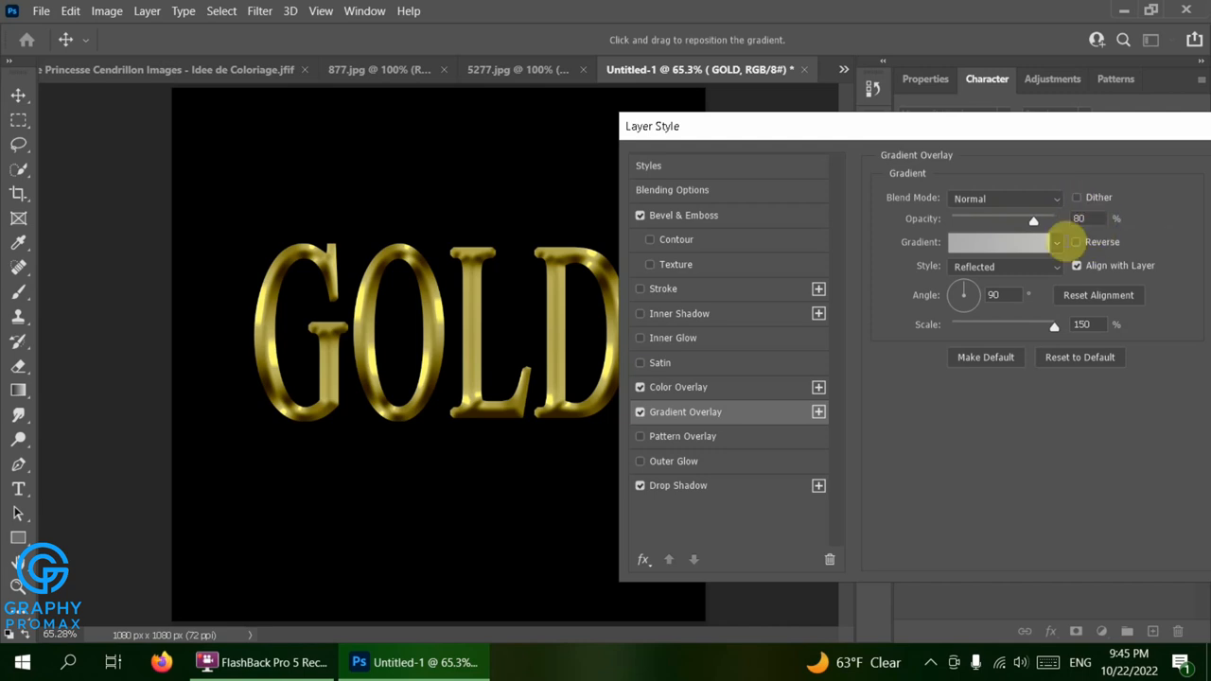
{"action": "left_click", "coordinate": [997, 246]}
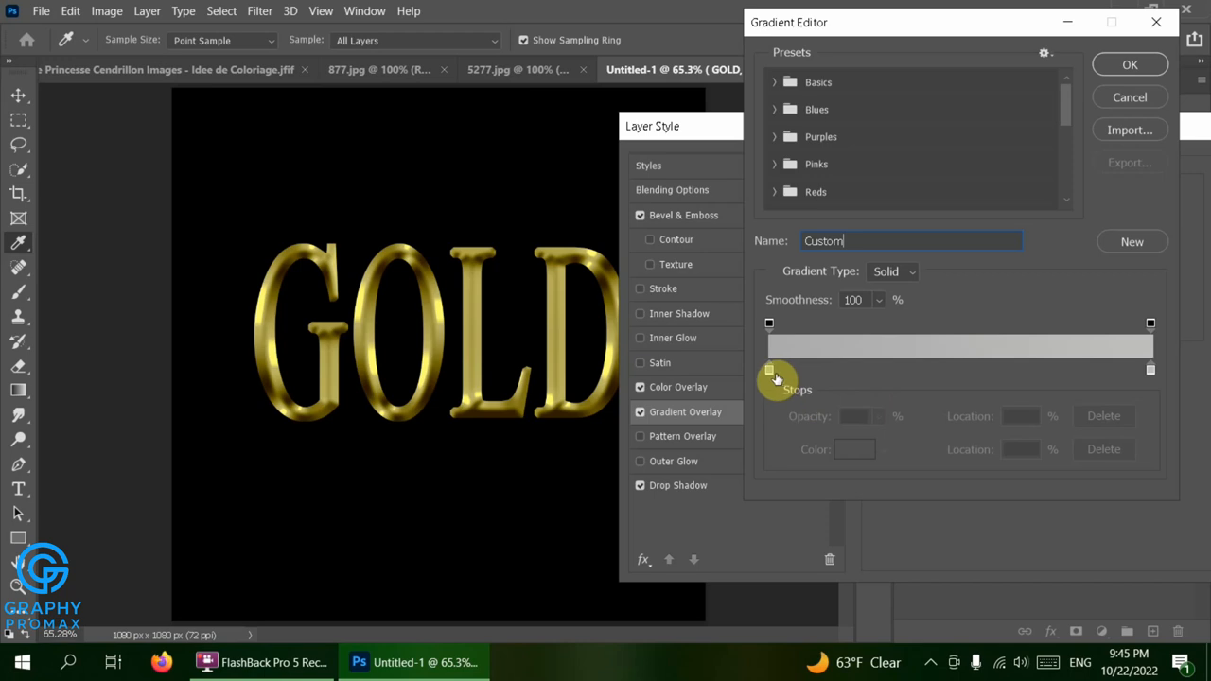
{"action": "double_click", "coordinate": [769, 372]}
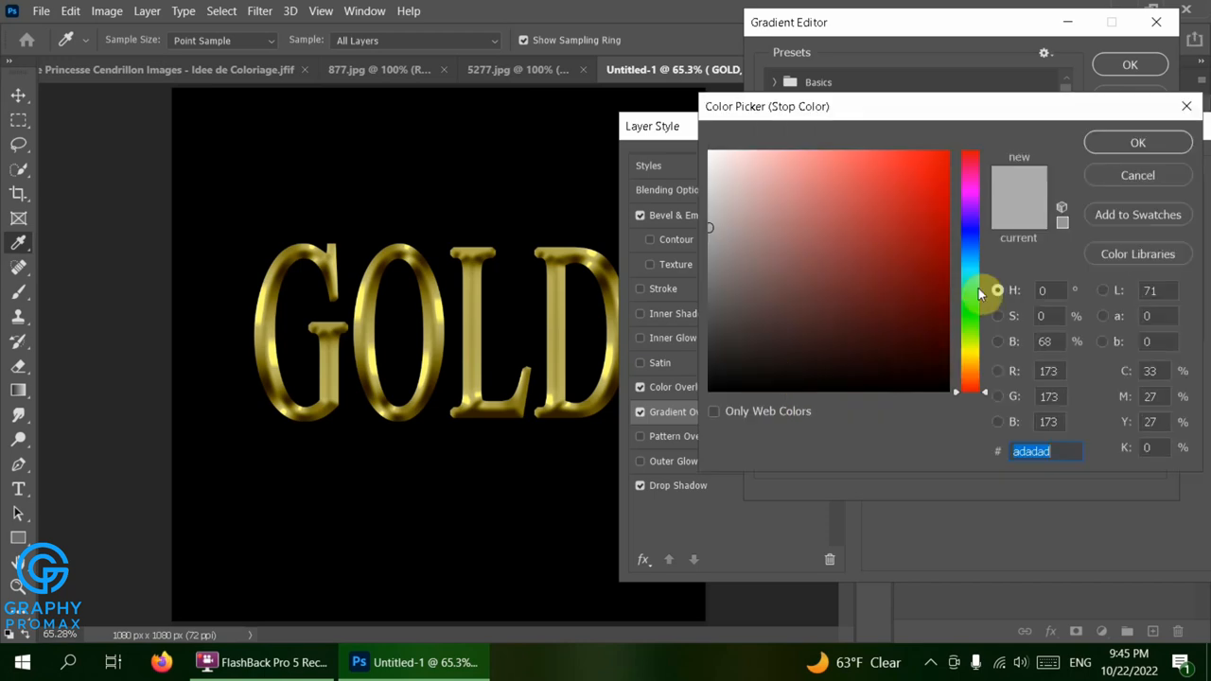
{"action": "left_click", "coordinate": [970, 360]}
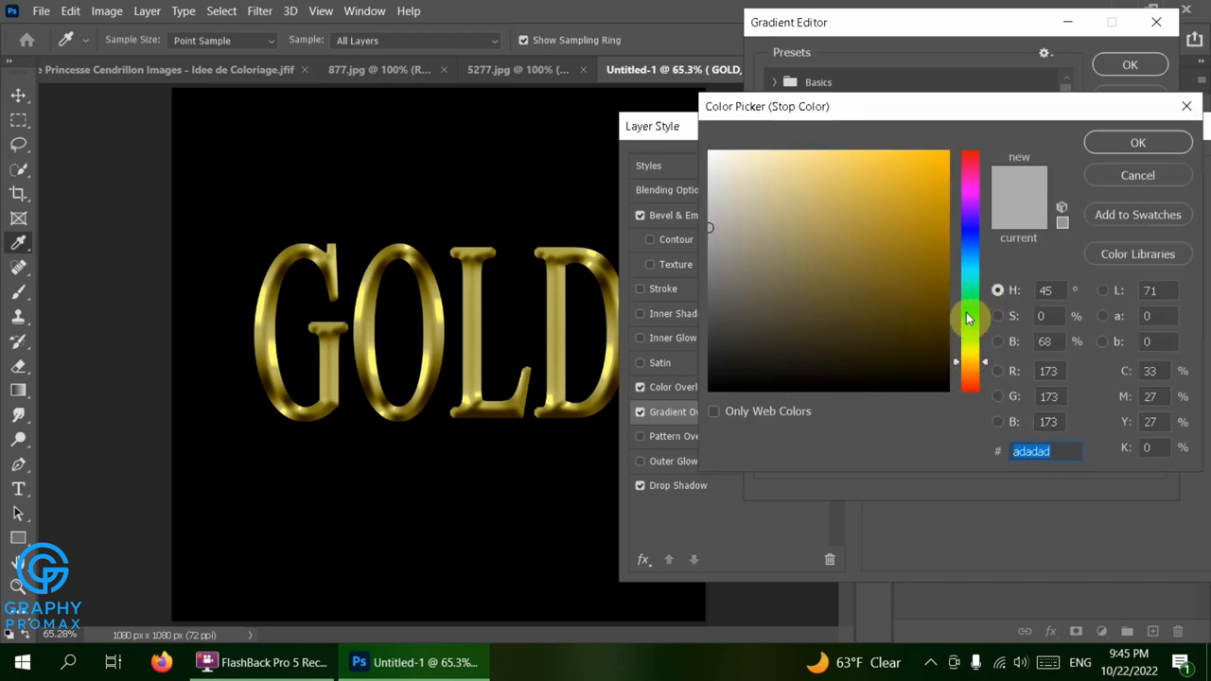
{"action": "left_click_drag", "start_coordinate": [974, 355], "coordinate": [977, 347]}
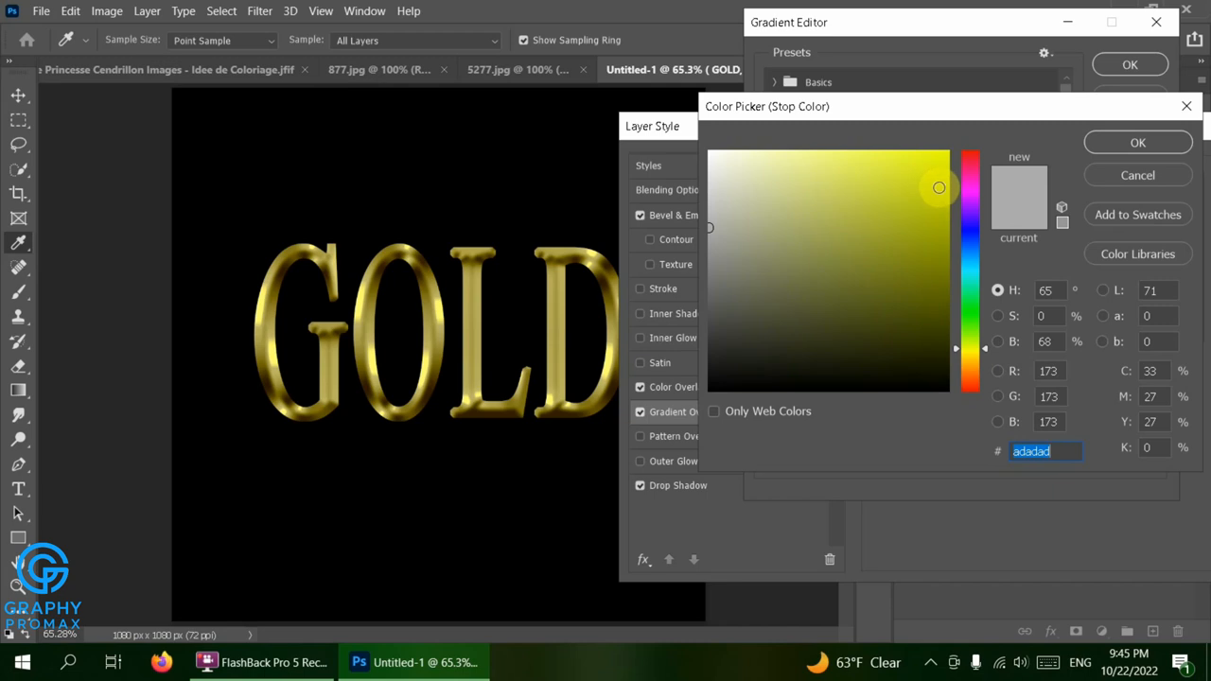
{"action": "left_click", "coordinate": [939, 157]}
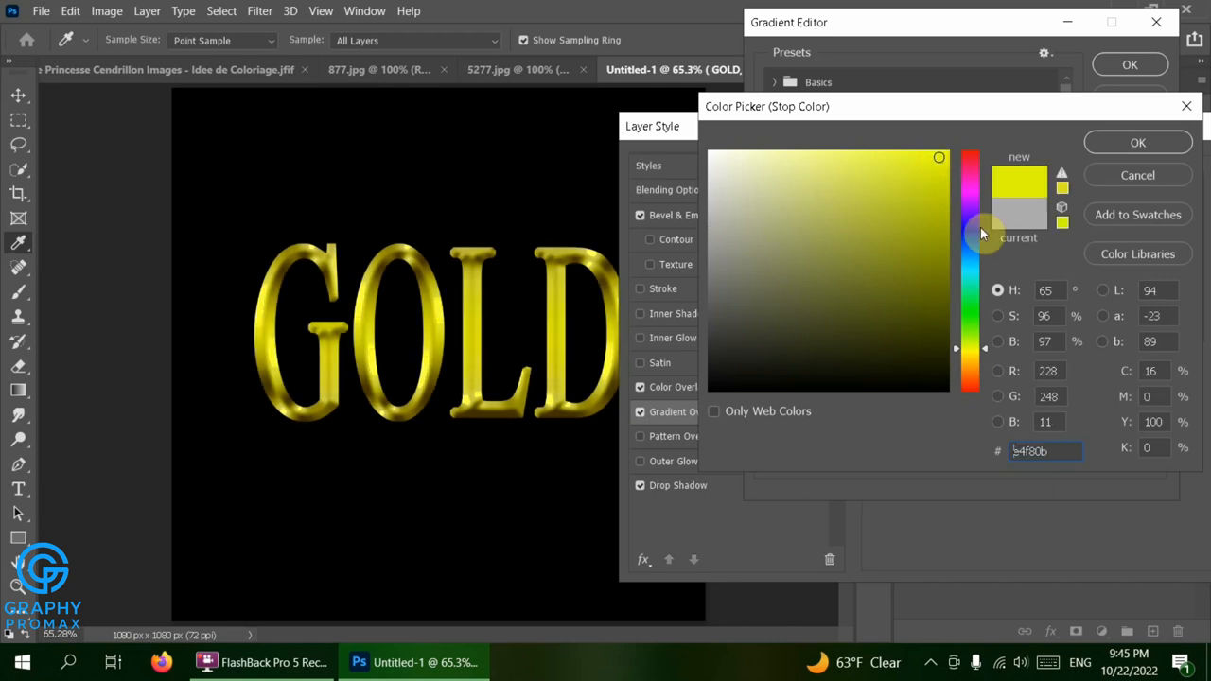
{"action": "left_click_drag", "start_coordinate": [970, 347], "coordinate": [970, 352]}
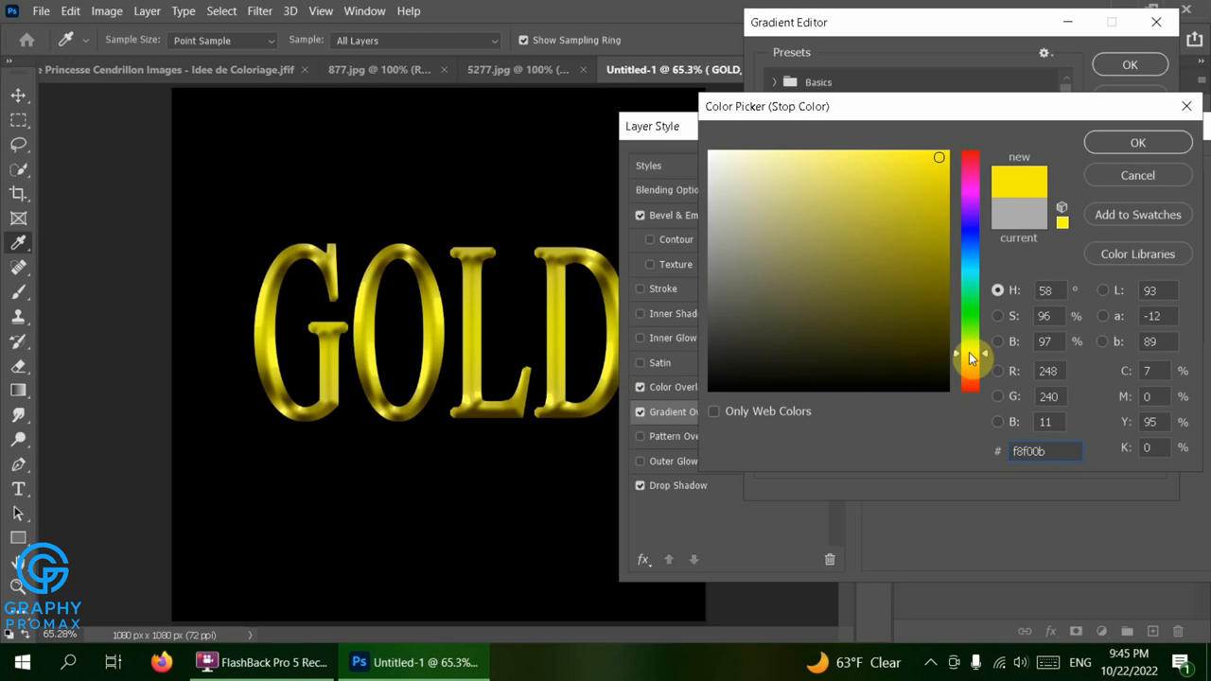
{"action": "left_click", "coordinate": [1139, 143]}
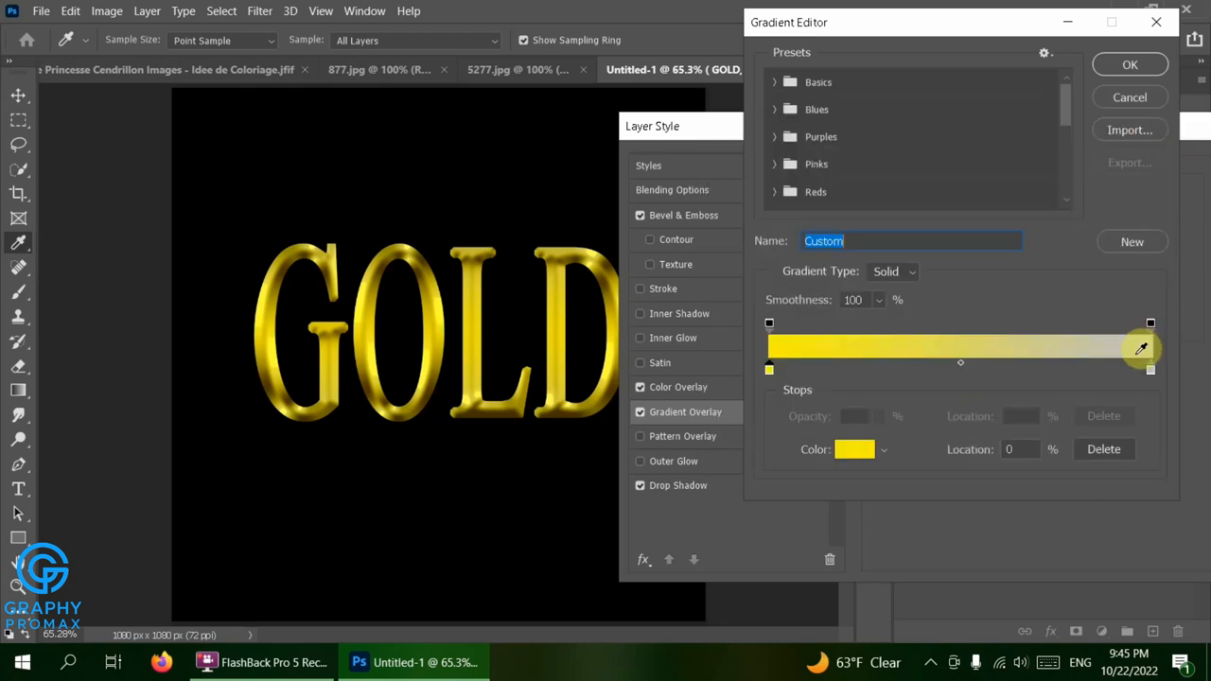
- Set the gradient's ending colour stop to pale yellow f4ec70
{"action": "double_click", "coordinate": [1152, 371]}
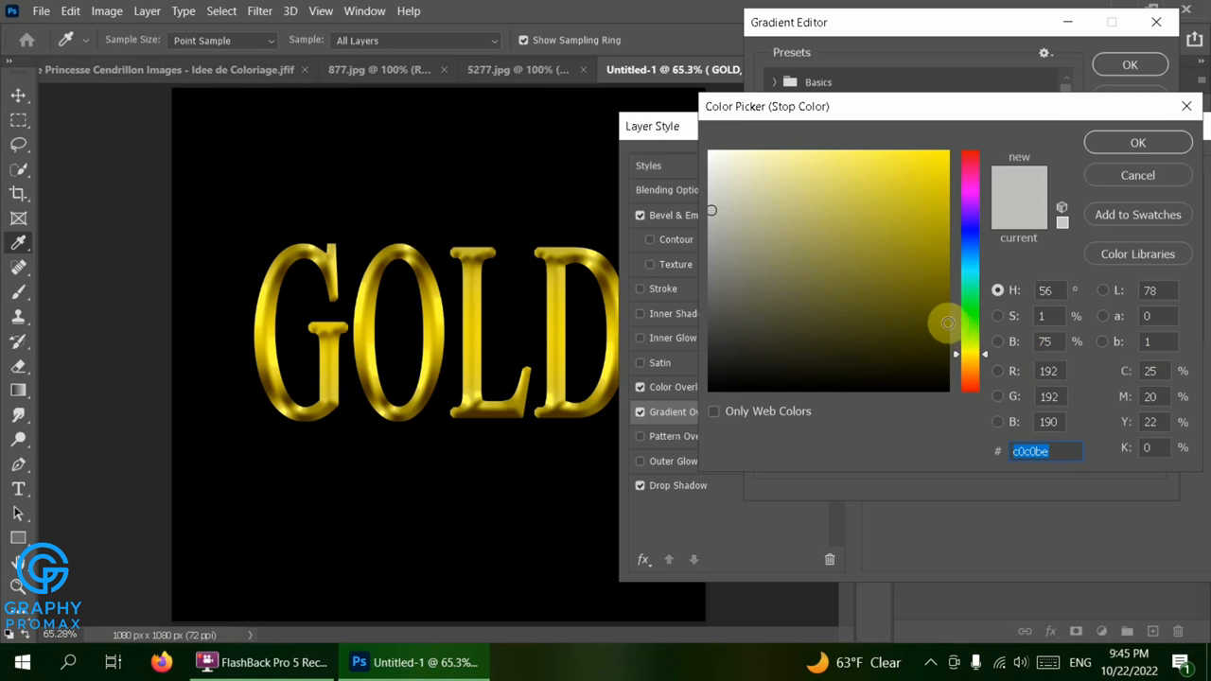
{"action": "left_click", "coordinate": [862, 310]}
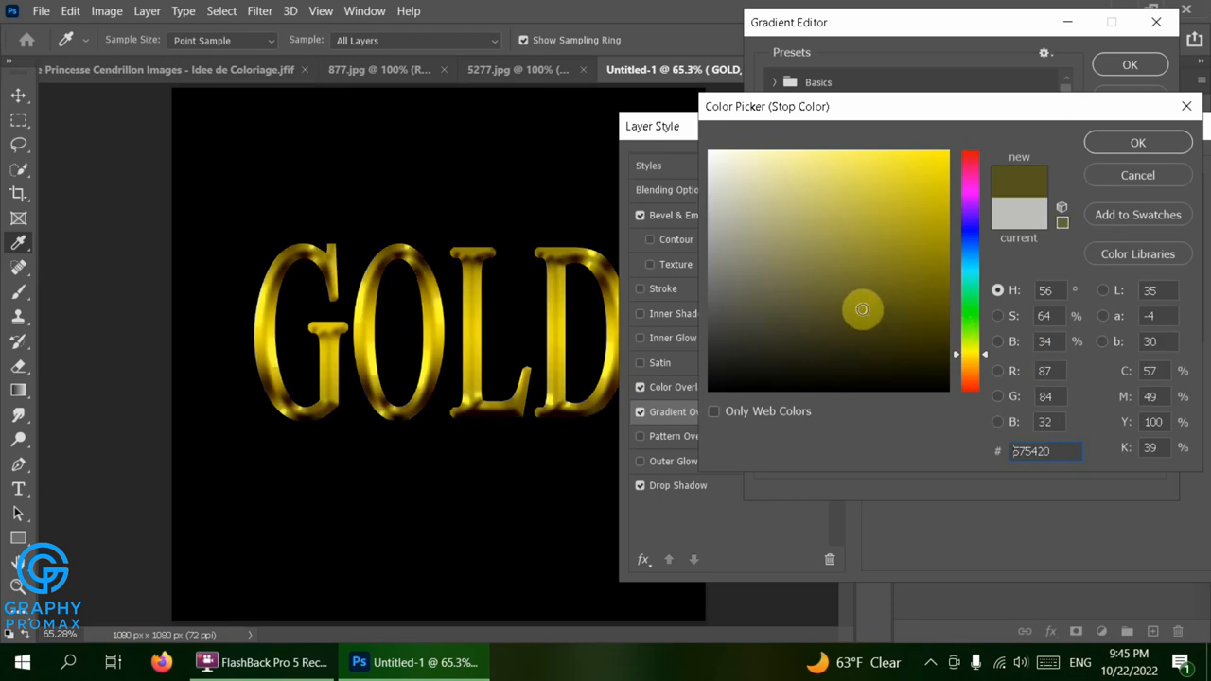
{"action": "mouse_move", "coordinate": [862, 309]}
{"action": "left_mouse_down"}
{"action": "mouse_move", "coordinate": [808, 199]}
{"action": "mouse_move", "coordinate": [839, 161]}
{"action": "left_mouse_up"}
{"action": "left_click", "coordinate": [1120, 144]}
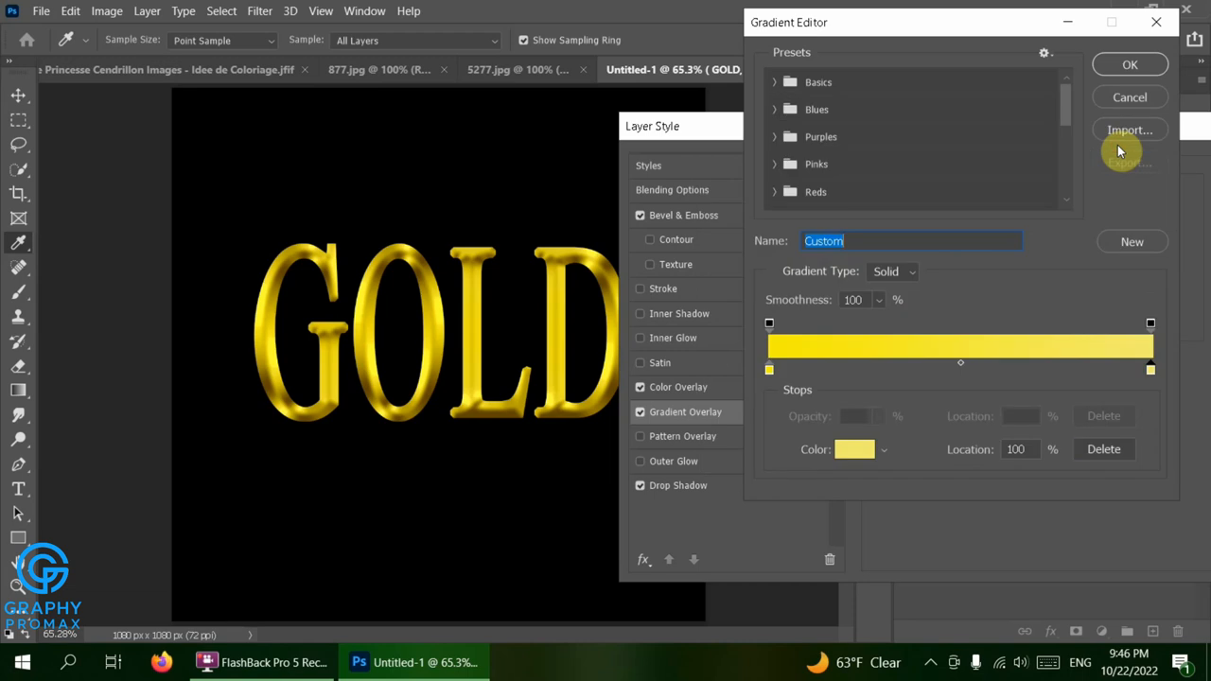
- Change the gradient's ending colour stop to a more saturated yellow, f9ed30, and accept the gradient
{"action": "double_click", "coordinate": [1151, 372]}
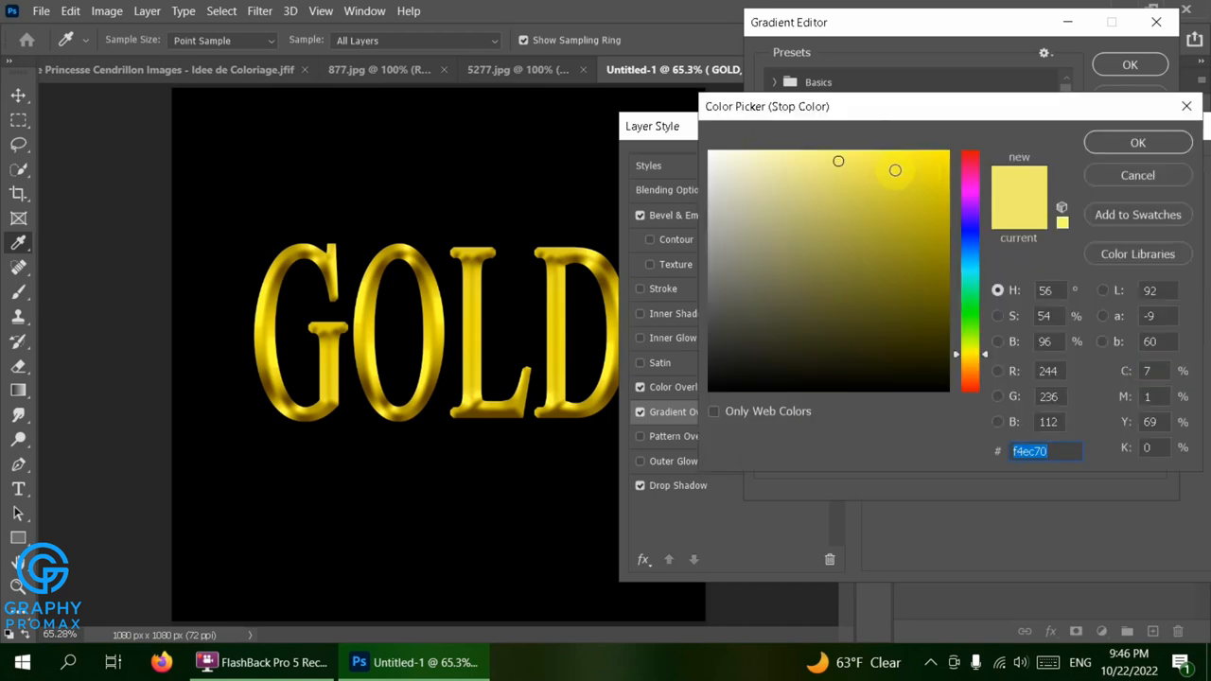
{"action": "left_click", "coordinate": [884, 159]}
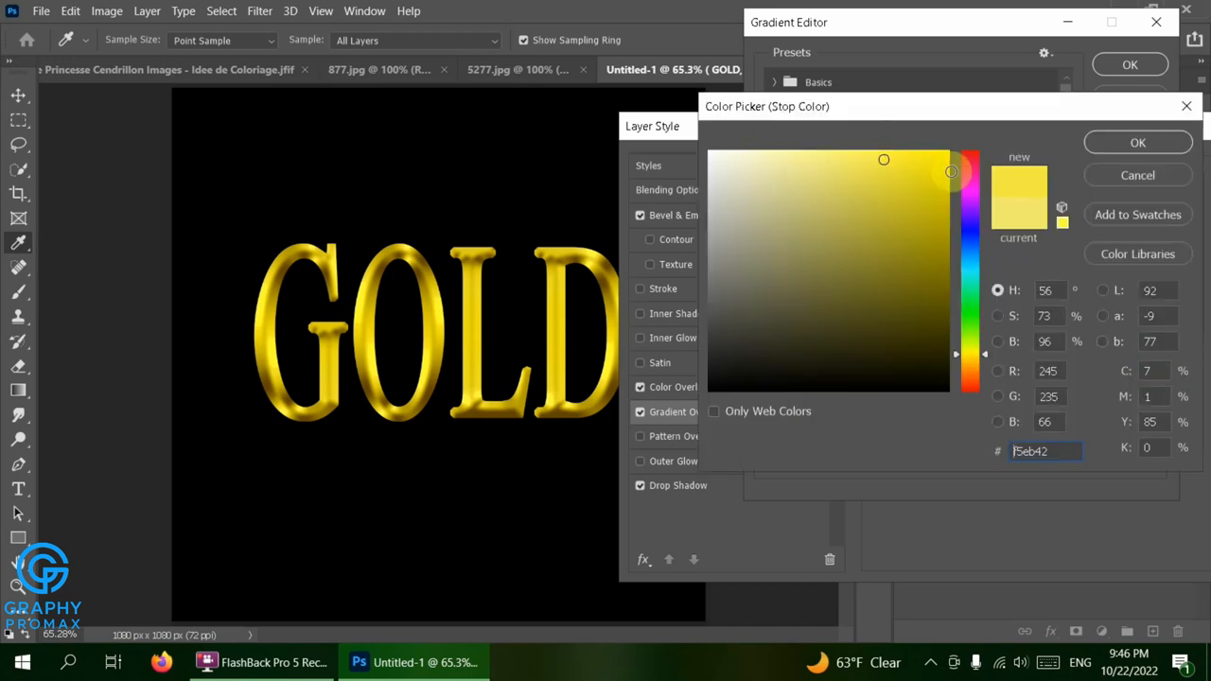
{"action": "left_click", "coordinate": [912, 193]}
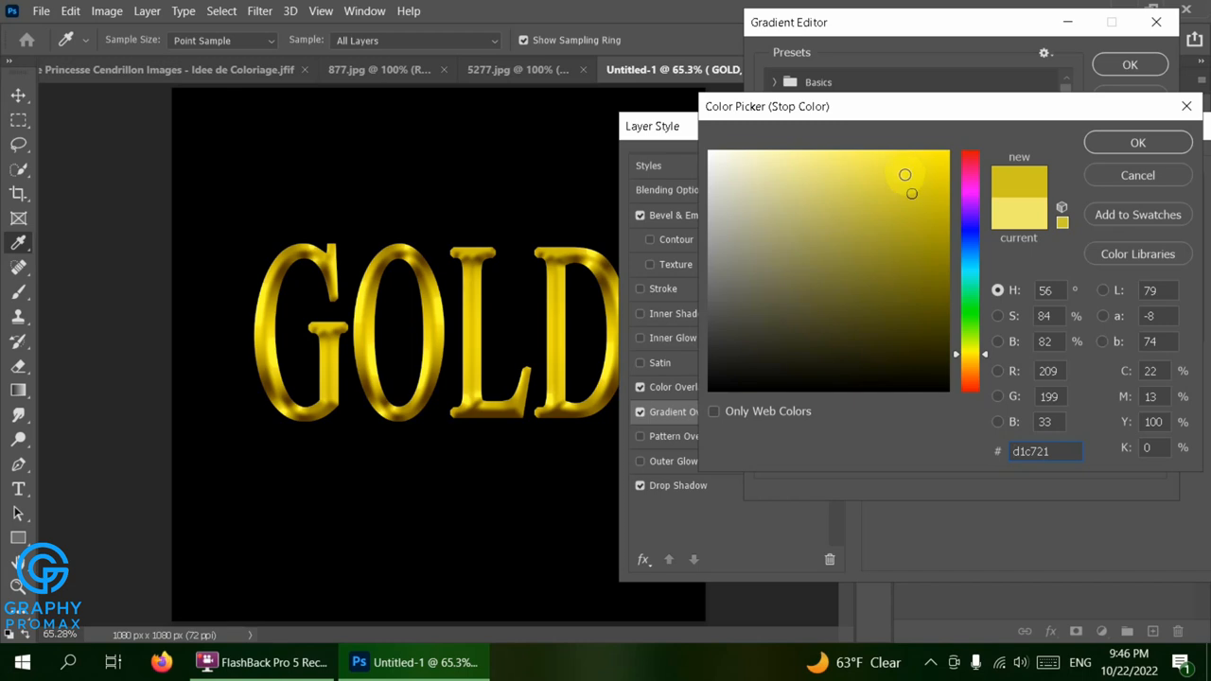
{"action": "left_click", "coordinate": [902, 157]}
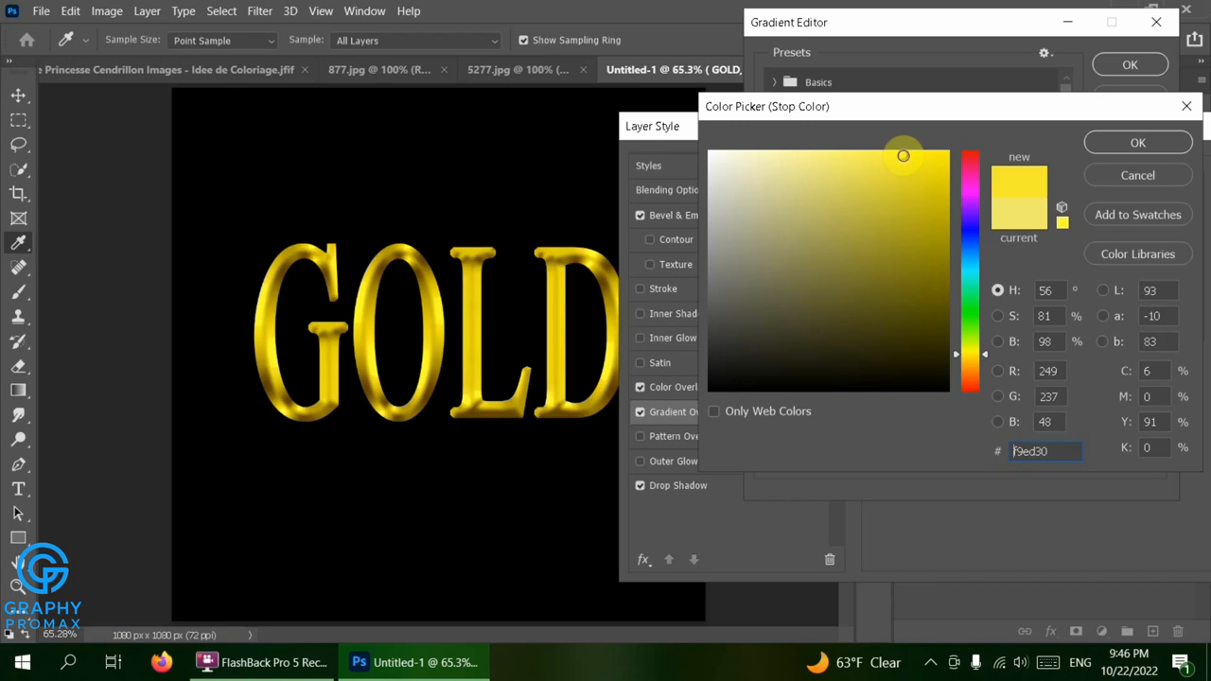
{"action": "left_click", "coordinate": [1136, 147]}
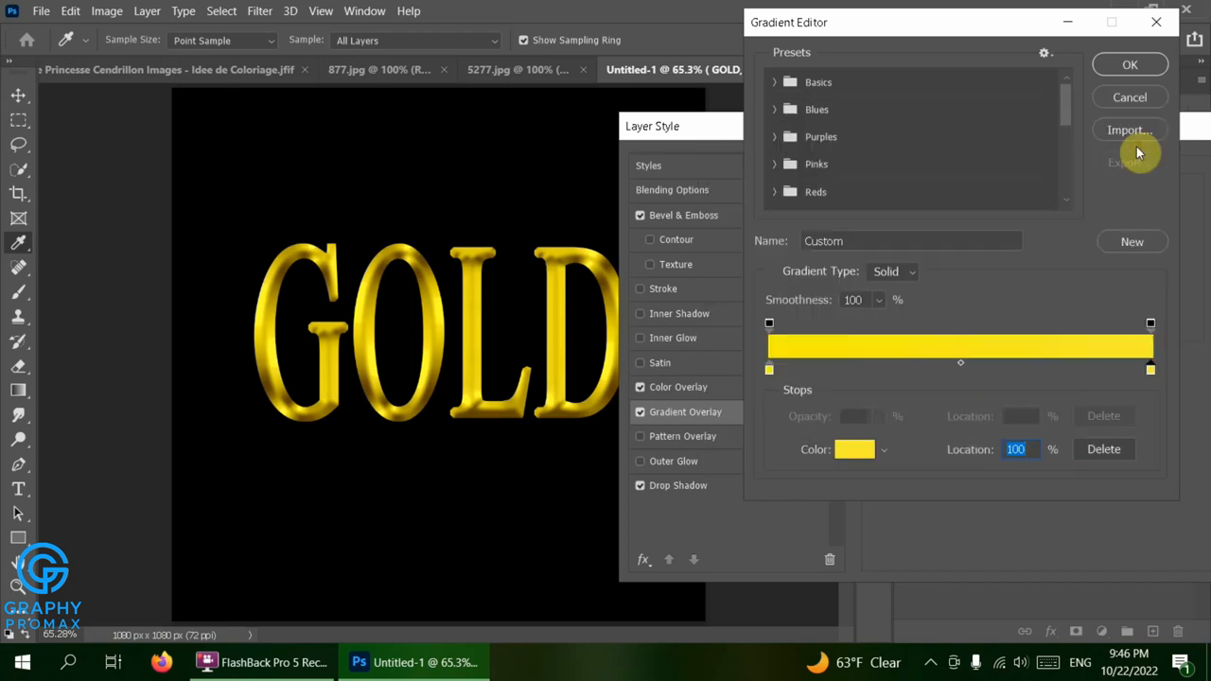
{"action": "left_click", "coordinate": [1133, 64]}
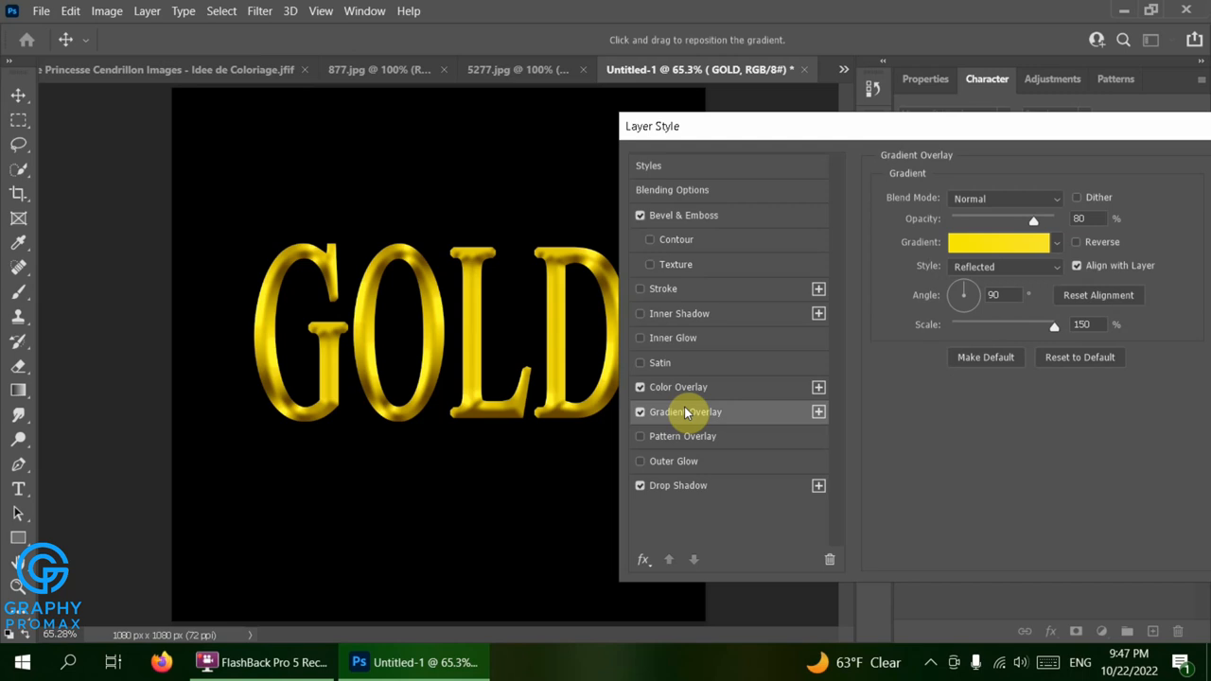
- Return to Bevel & Emboss, try soften values between 2 and 12 px, and settle on 5 px
{"action": "left_click", "coordinate": [699, 215]}
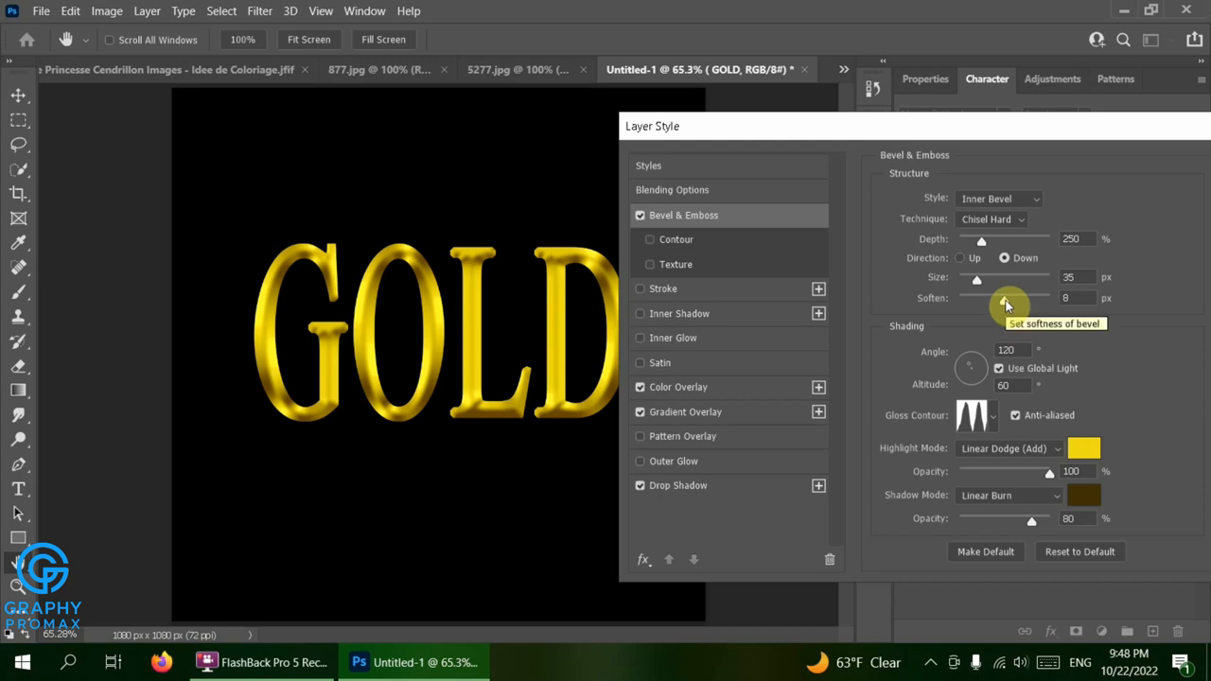
{"action": "left_click_drag", "start_coordinate": [1005, 303], "coordinate": [980, 301]}
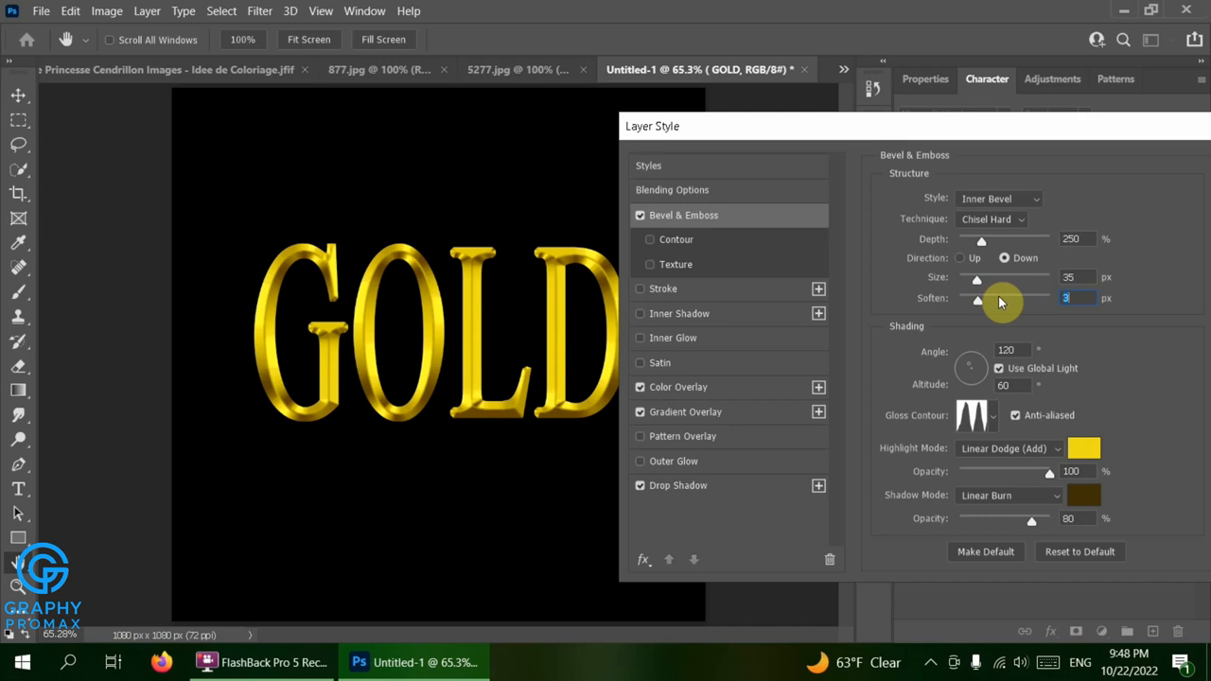
{"action": "type", "text": "8"}
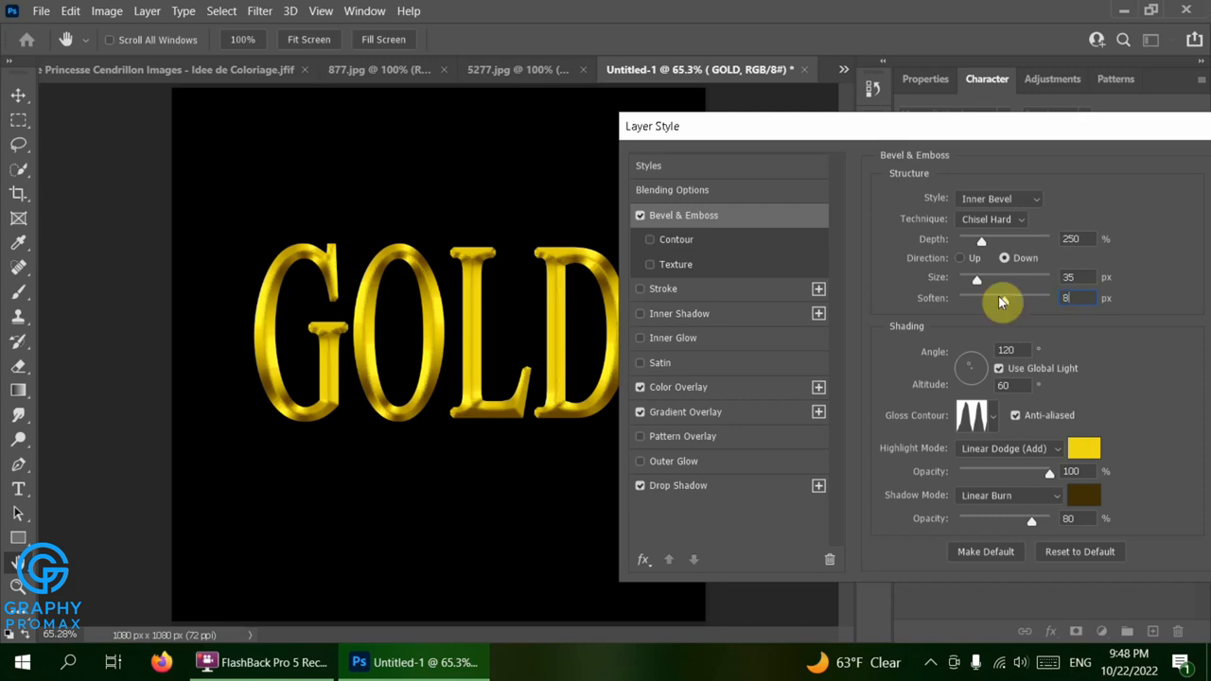
{"action": "left_click_drag", "start_coordinate": [1003, 301], "coordinate": [974, 303]}
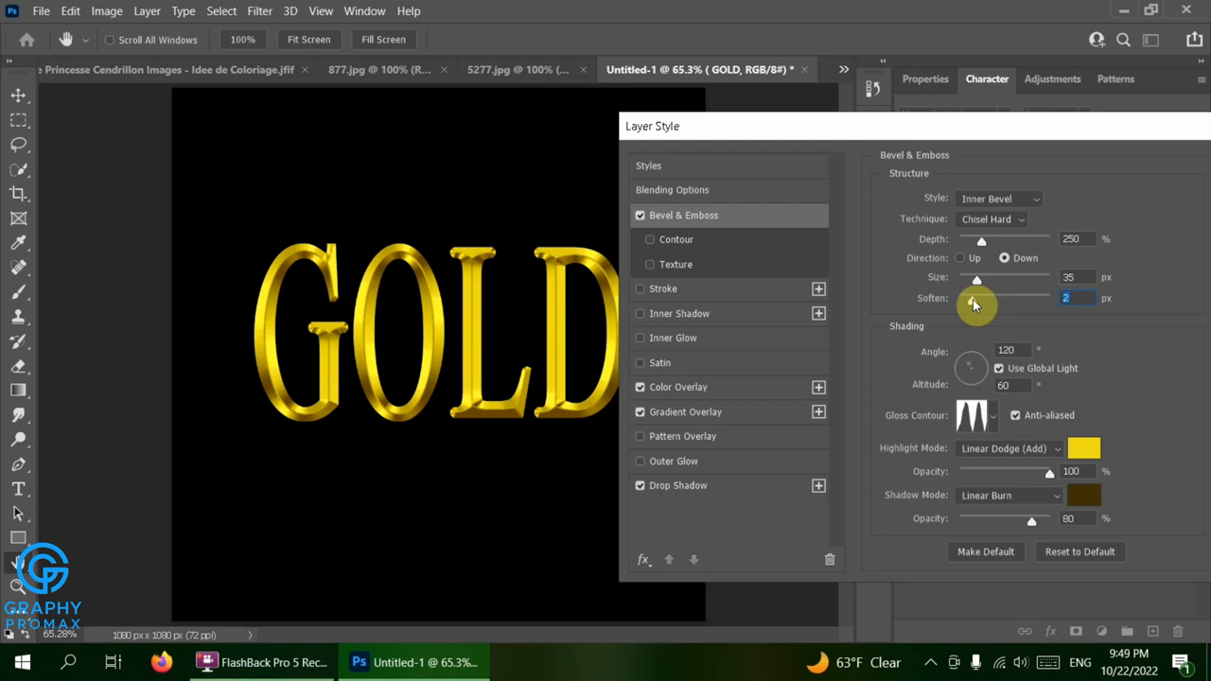
{"action": "left_click_drag", "start_coordinate": [975, 302], "coordinate": [1029, 307]}
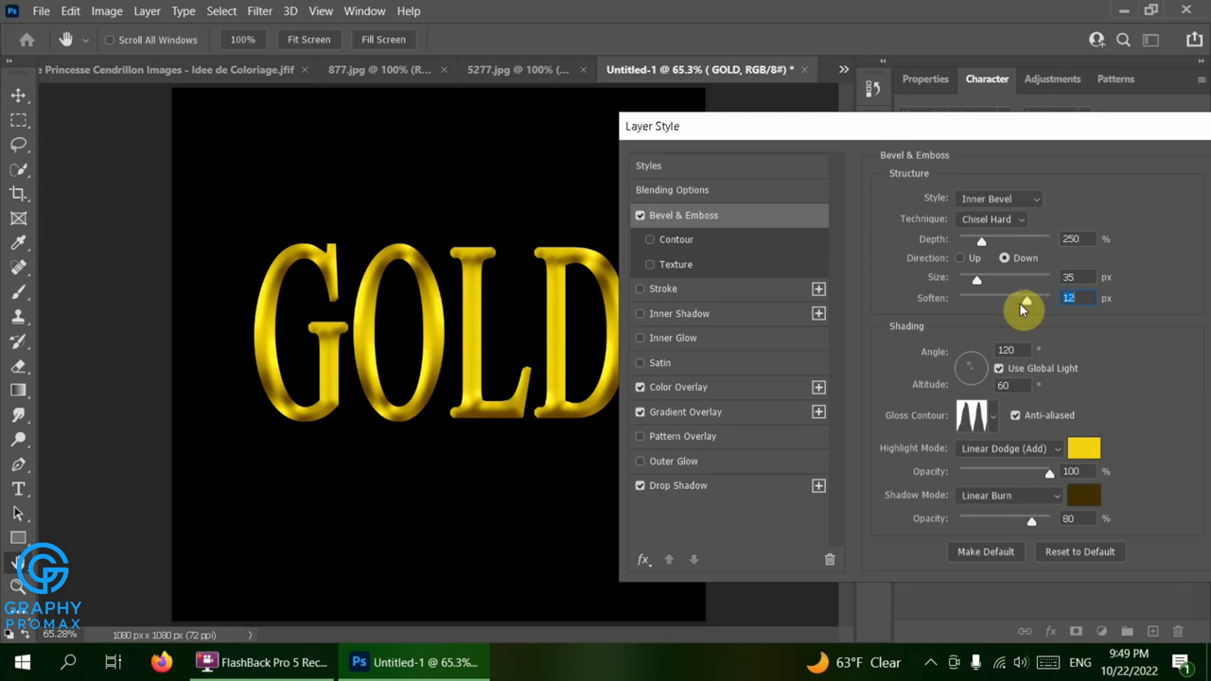
{"action": "left_click", "coordinate": [979, 303]}
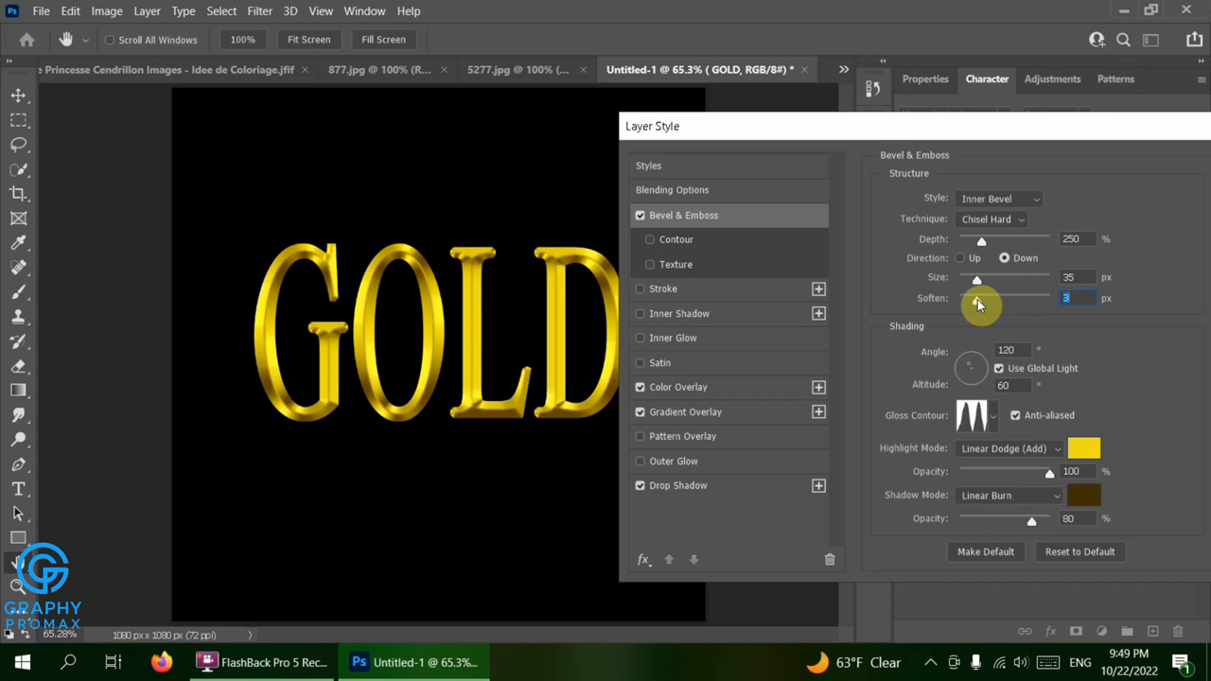
{"action": "left_click_drag", "start_coordinate": [978, 303], "coordinate": [986, 303]}
- Set the bevel's depth to 459% and apply the layer styles to the GOLD text
{"action": "left_click_drag", "start_coordinate": [978, 284], "coordinate": [1011, 285]}
{"action": "mouse_move", "coordinate": [981, 244]}
{"action": "left_mouse_down"}
{"action": "mouse_move", "coordinate": [1067, 262]}
{"action": "mouse_move", "coordinate": [978, 251]}
{"action": "mouse_move", "coordinate": [1005, 260]}
{"action": "left_mouse_up"}
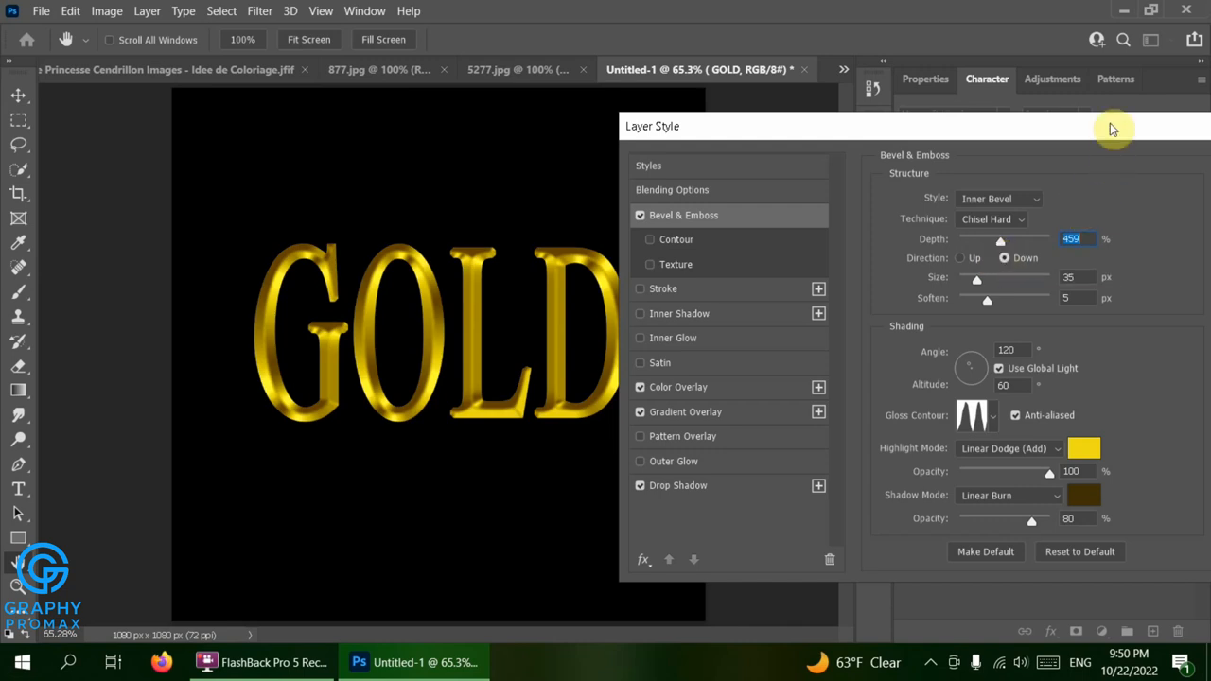
{"action": "left_click_drag", "start_coordinate": [1113, 129], "coordinate": [930, 129]}
{"action": "left_click", "coordinate": [1086, 168]}
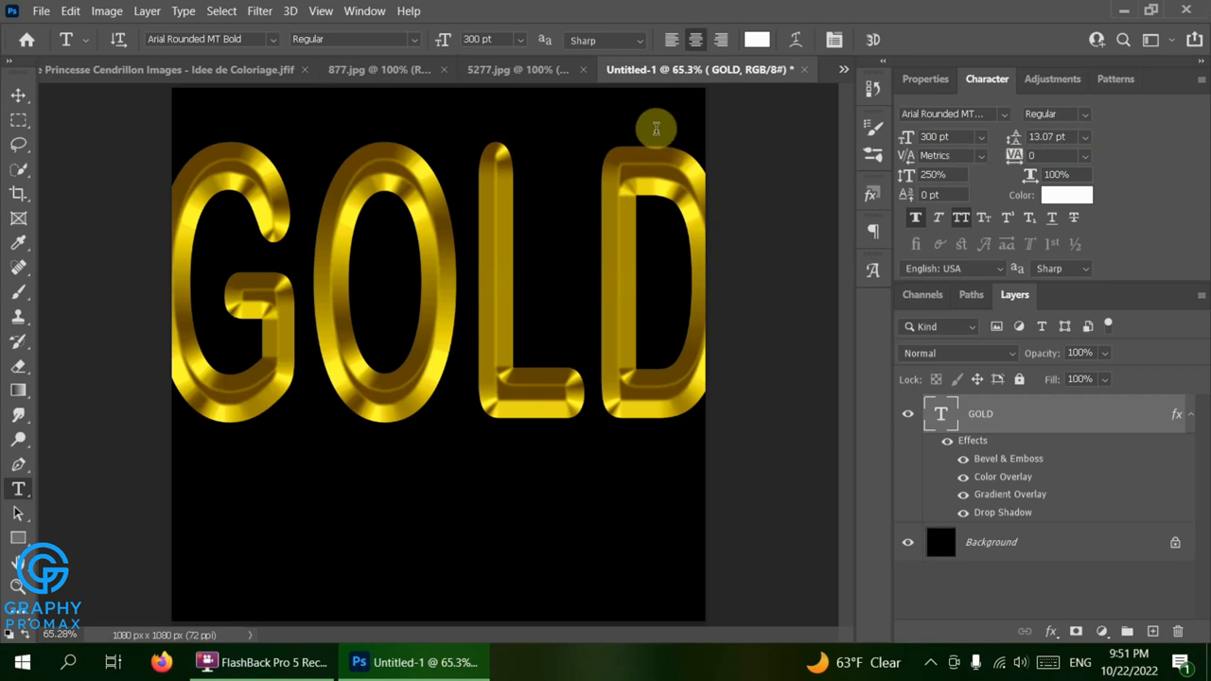
- Set the font size of the GOLD text to 200 pt so the word fits within the canvas
{"action": "left_click", "coordinate": [520, 40]}
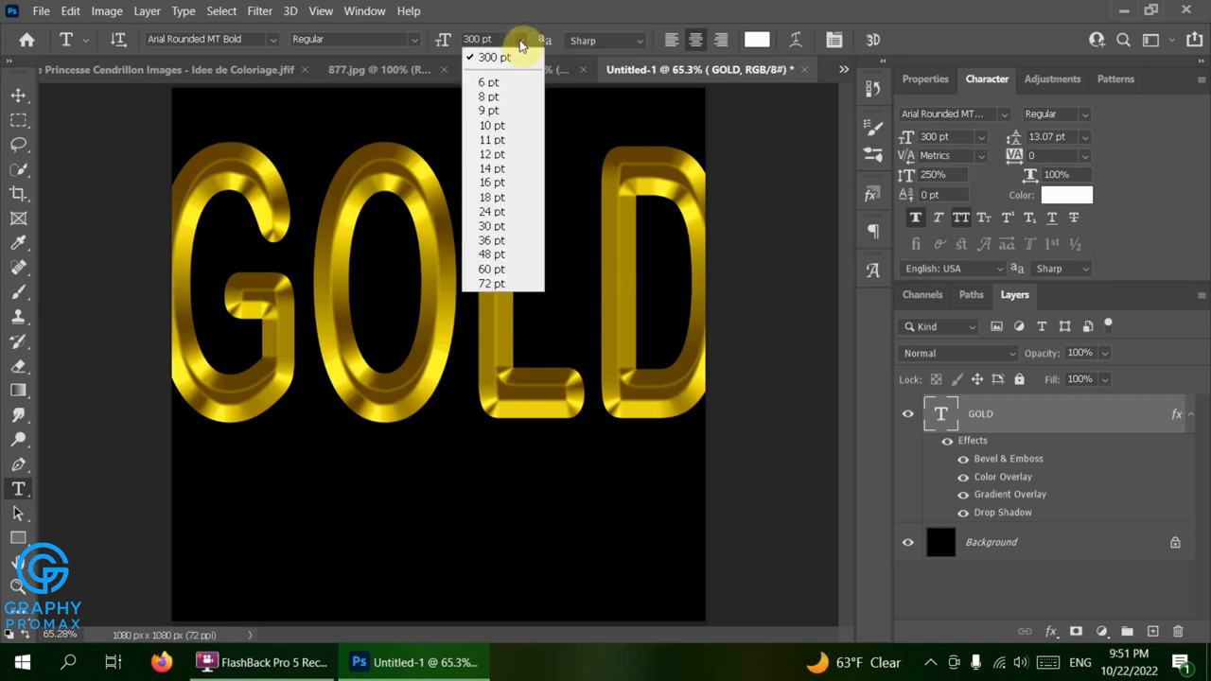
{"action": "left_click", "coordinate": [446, 44]}
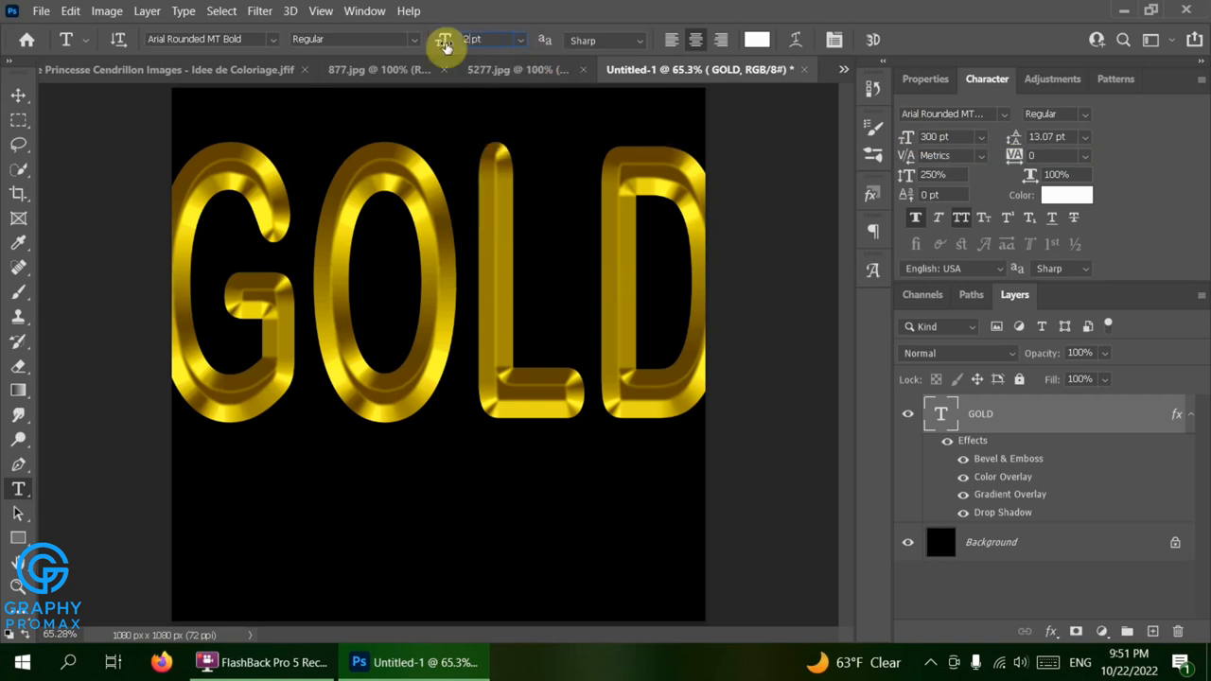
{"action": "type", "text": "200"}
{"action": "key", "text": "Return"}
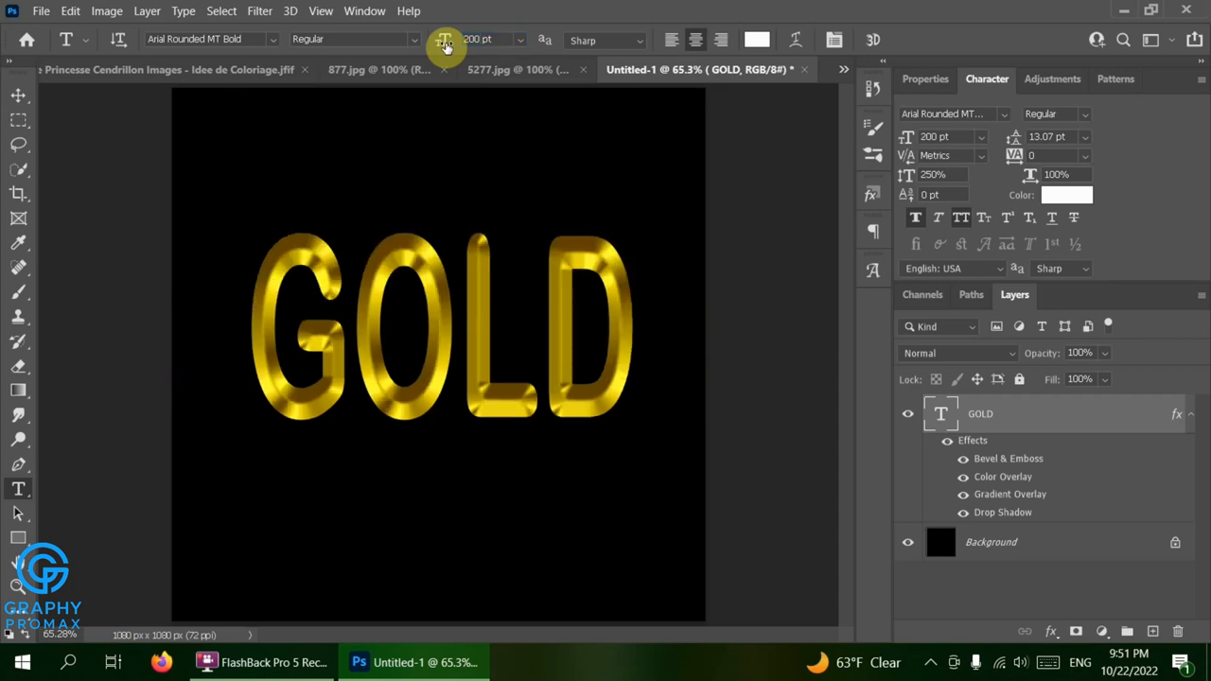